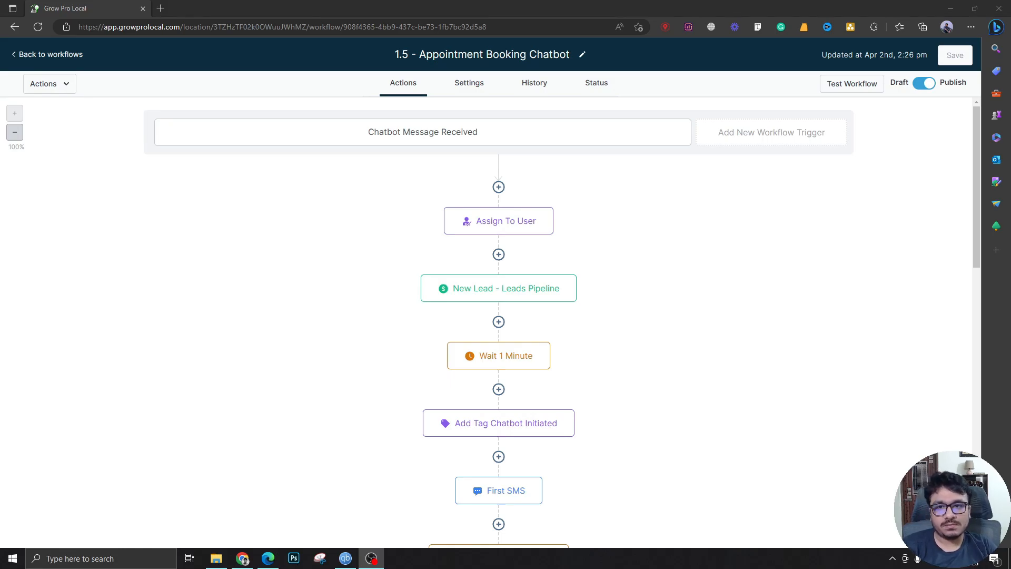
Go back to the Lead Nurture Automations workflow list and open the 1.5 - Appointment Booking Chatbot workflow
{"action": "left_click", "coordinate": [47, 54]}
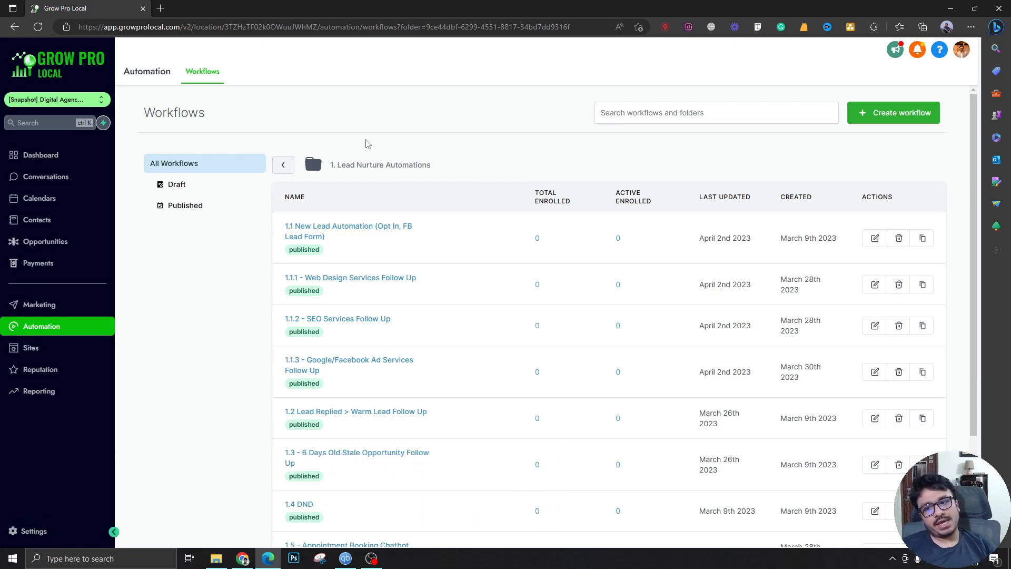
{"action": "scroll", "coordinate": [452, 211], "scroll_direction": "down", "scroll_amount": 3}
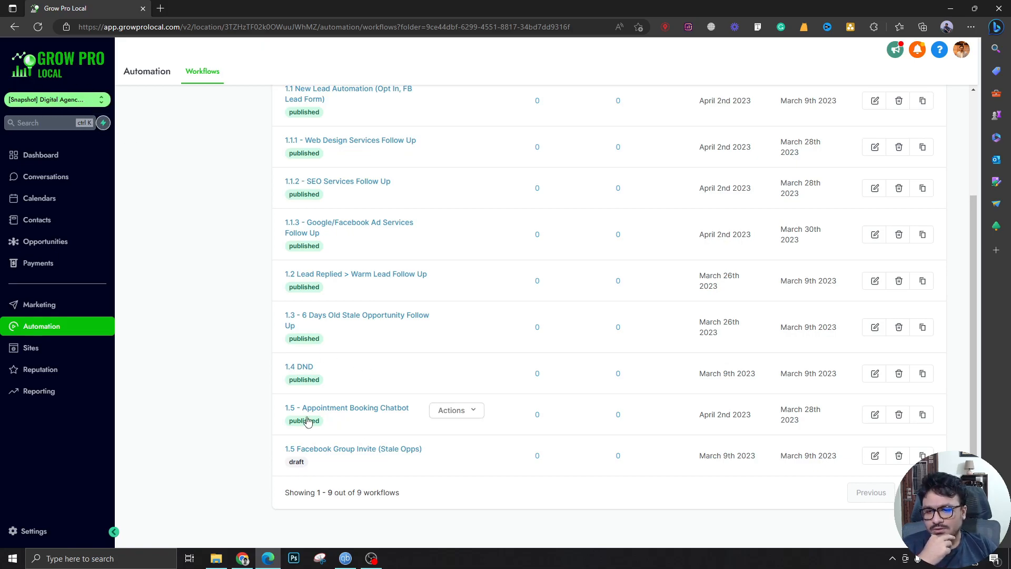
{"action": "left_click", "coordinate": [343, 412]}
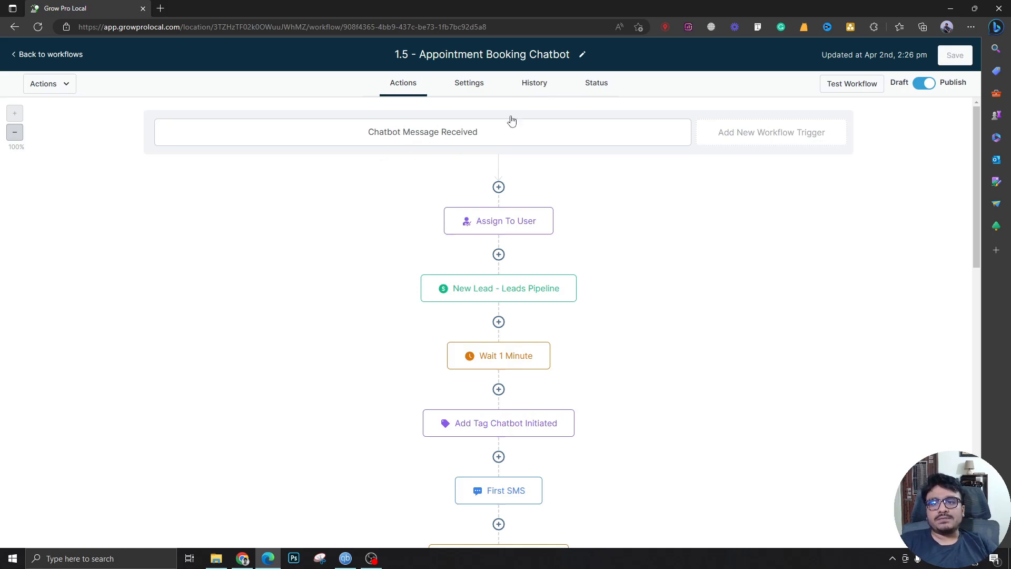
Review the trigger type and reply channel filter of the Chatbot Message Received trigger, then close its settings
{"action": "left_click", "coordinate": [489, 140]}
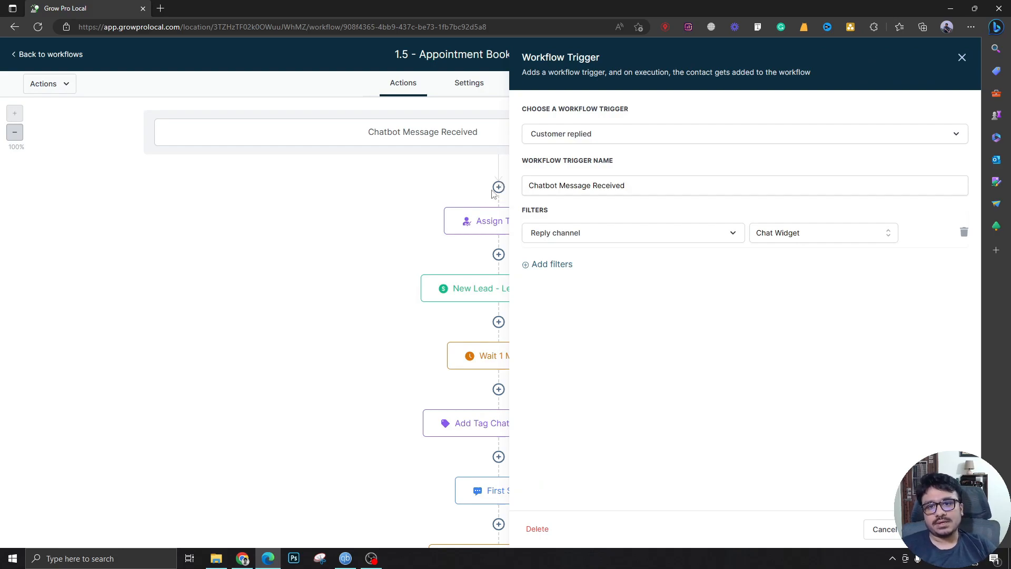
{"action": "left_click", "coordinate": [554, 141]}
{"action": "left_click", "coordinate": [587, 137]}
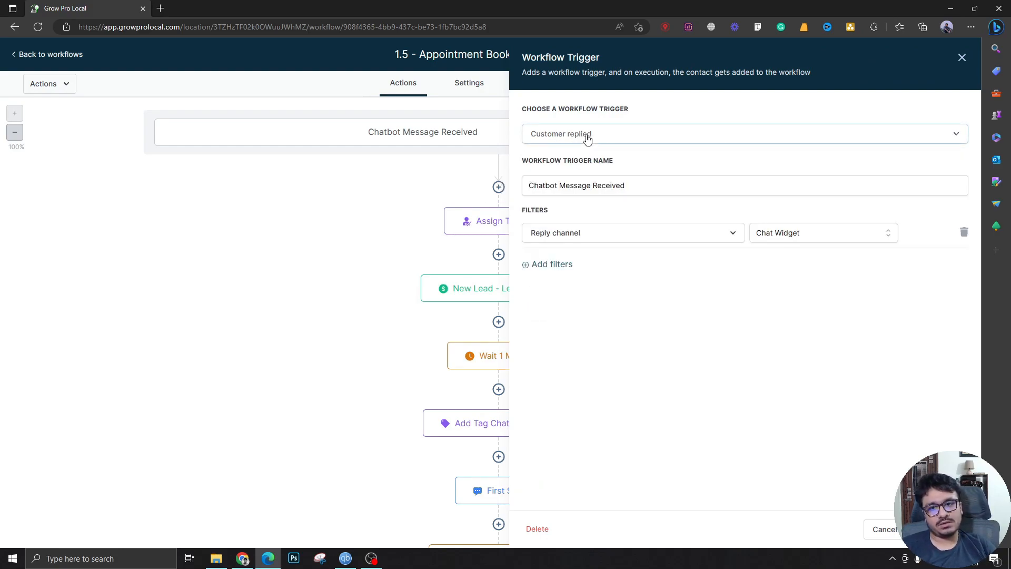
{"action": "left_click", "coordinate": [573, 243]}
{"action": "left_click", "coordinate": [573, 235]}
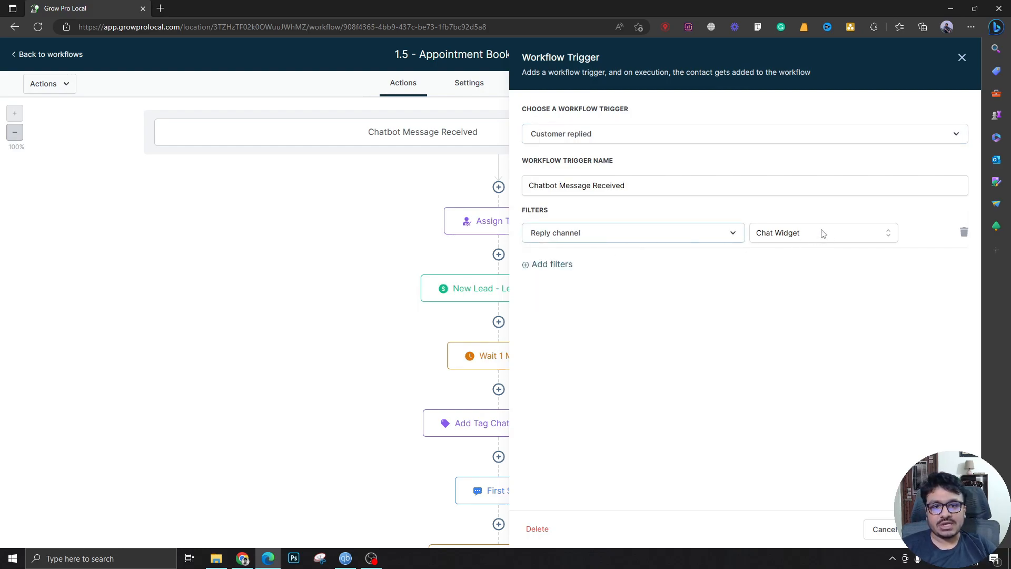
{"action": "left_click", "coordinate": [882, 529]}
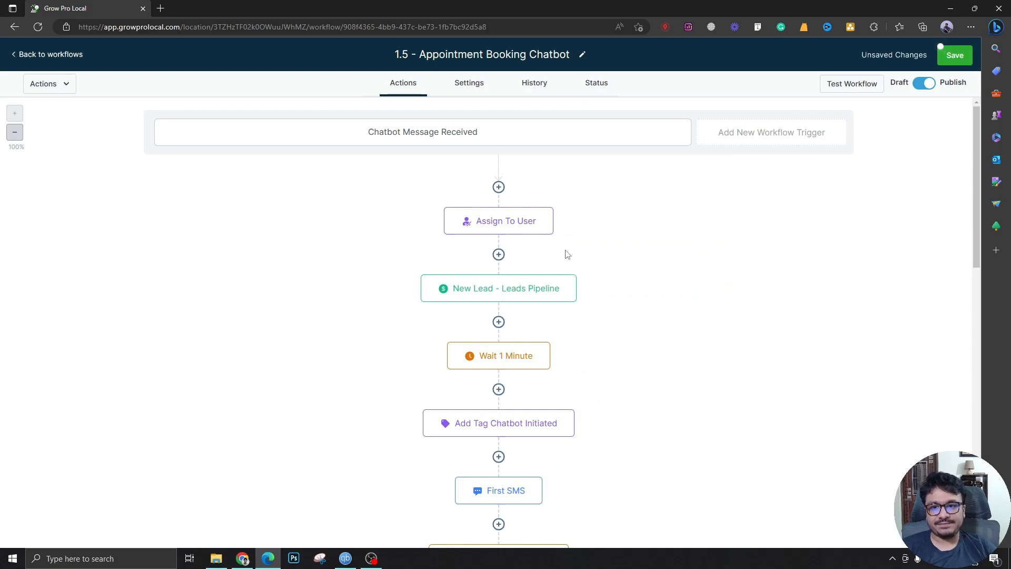
Inspect the settings of the Assign To User action and the New Lead - Leads Pipeline action
{"action": "left_click", "coordinate": [510, 221]}
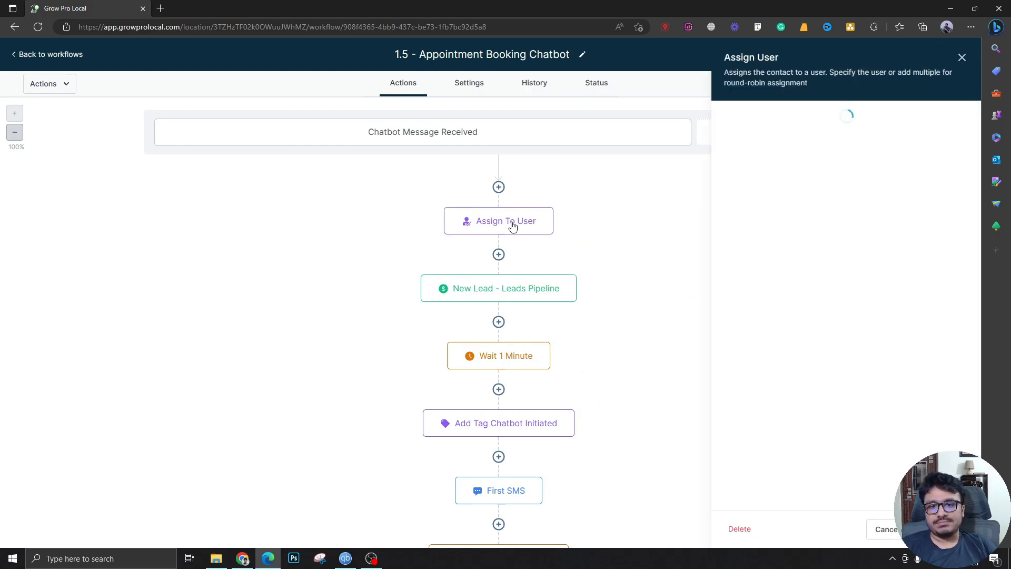
{"action": "left_click", "coordinate": [962, 57]}
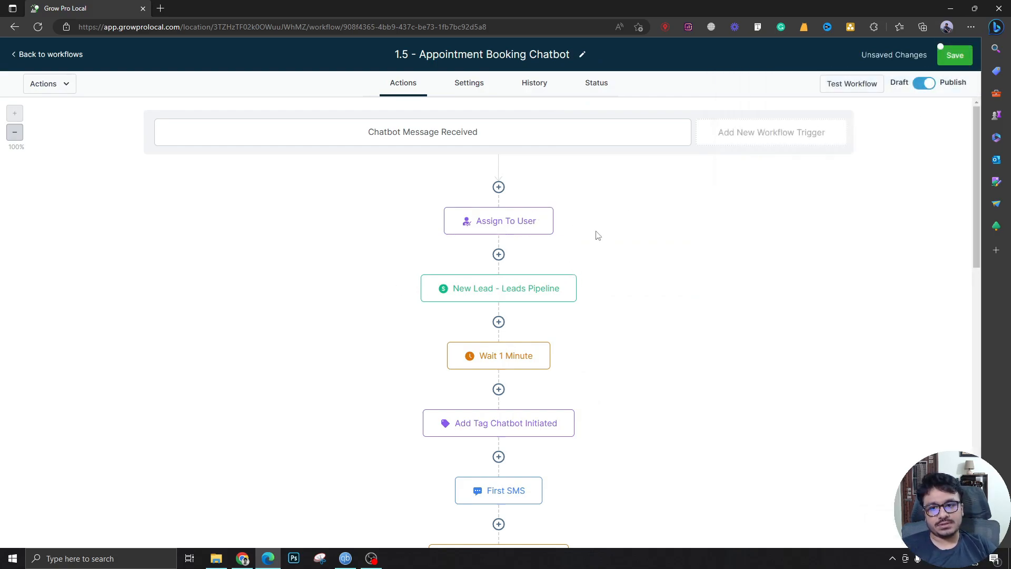
{"action": "left_click", "coordinate": [549, 295]}
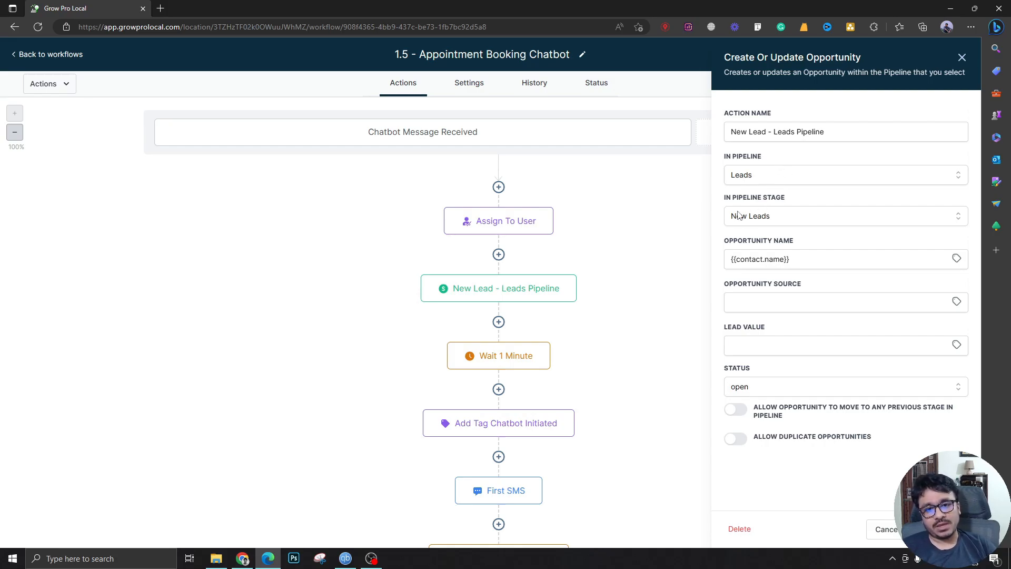
{"action": "left_click", "coordinate": [962, 58]}
Look over the first actions of the workflow and check the settings of the Add Tag Chatbot Initiated action
{"action": "scroll", "coordinate": [436, 378], "scroll_direction": "down", "scroll_amount": 1}
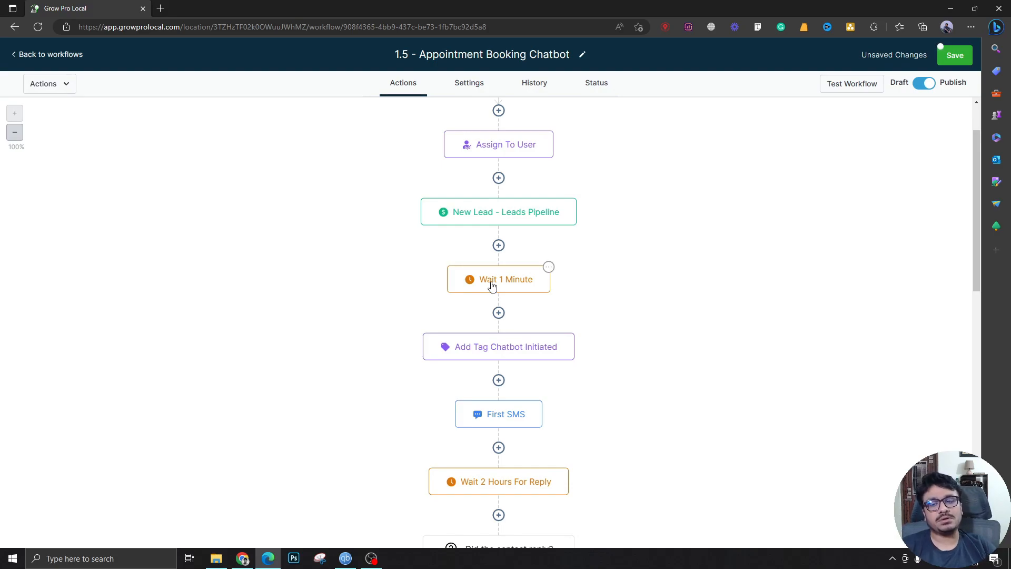
{"action": "scroll", "coordinate": [493, 284], "scroll_direction": "up", "scroll_amount": 1}
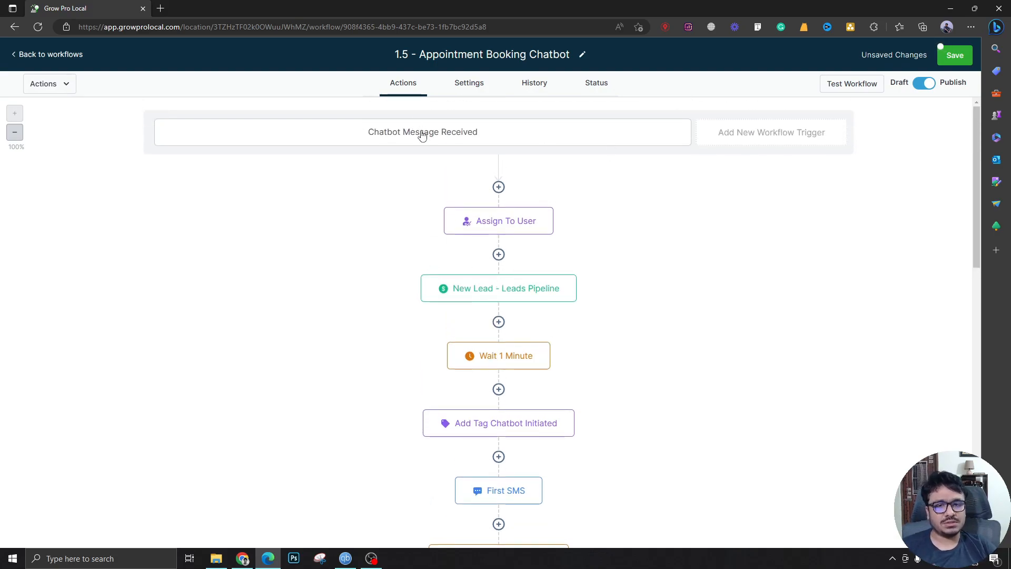
{"action": "scroll", "coordinate": [462, 225], "scroll_direction": "down", "scroll_amount": 2}
{"action": "scroll", "coordinate": [462, 225], "scroll_direction": "down", "scroll_amount": 1}
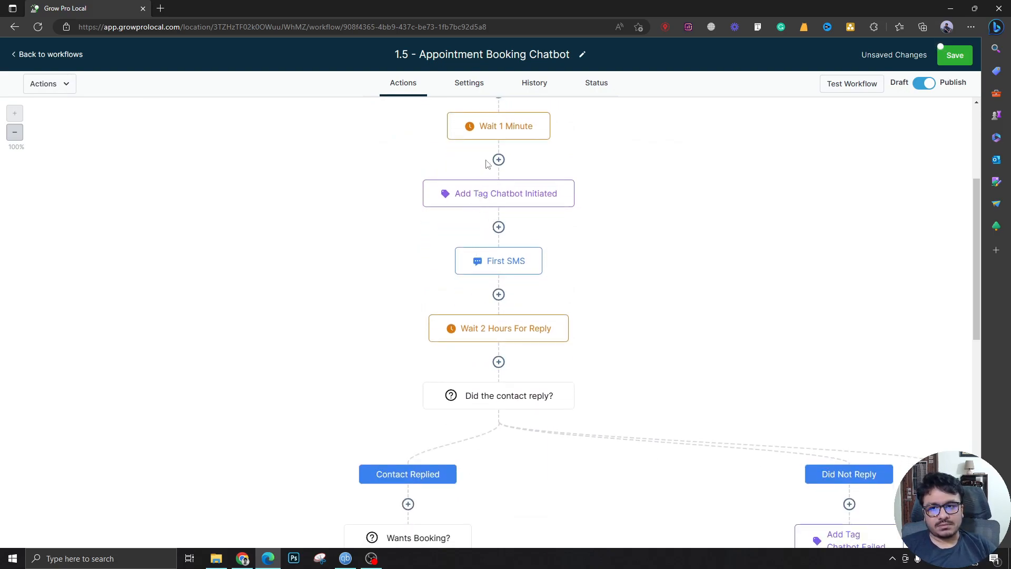
{"action": "scroll", "coordinate": [483, 202], "scroll_direction": "up", "scroll_amount": 1}
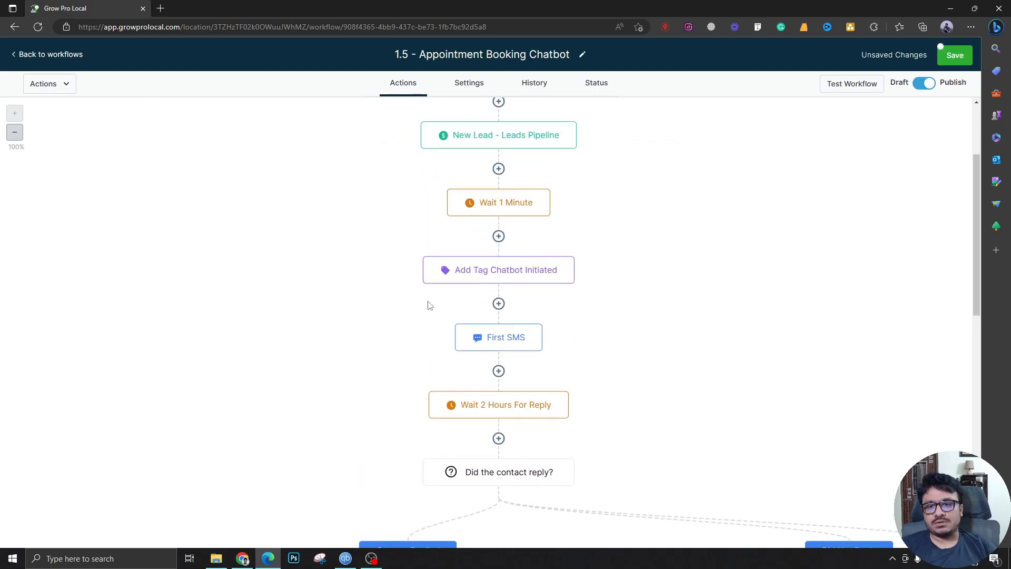
{"action": "scroll", "coordinate": [527, 237], "scroll_direction": "down", "scroll_amount": 1}
{"action": "left_click", "coordinate": [487, 207]}
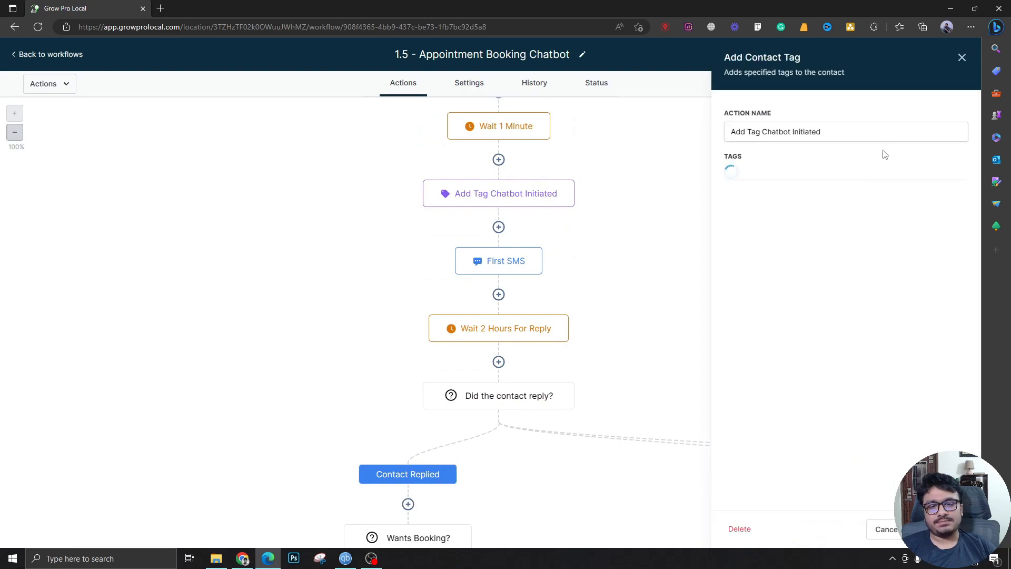
{"action": "left_click", "coordinate": [962, 59]}
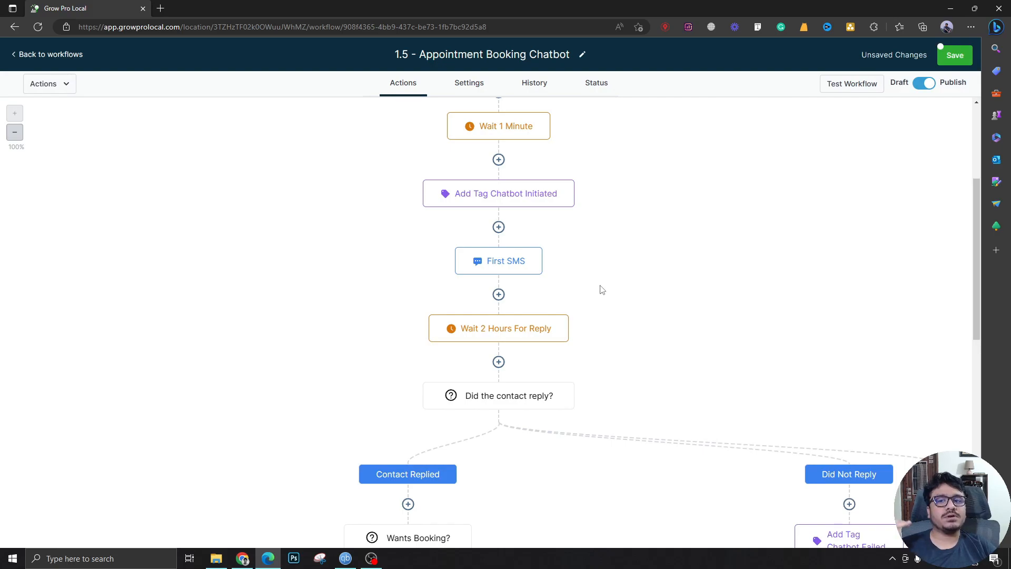
Read the message text of the First SMS action and close it
{"action": "scroll", "coordinate": [507, 255], "scroll_direction": "down", "scroll_amount": 1}
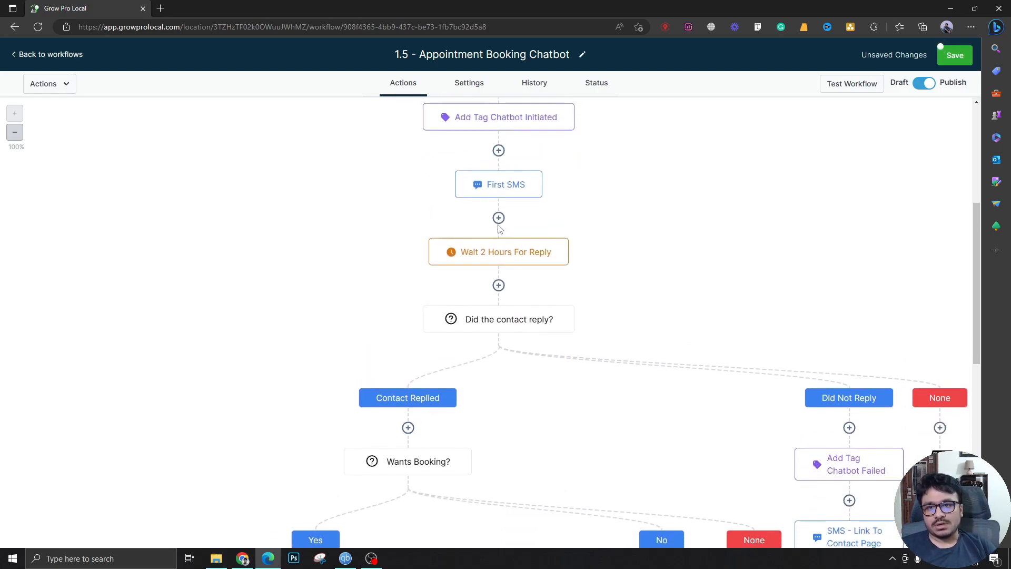
{"action": "left_click", "coordinate": [494, 191]}
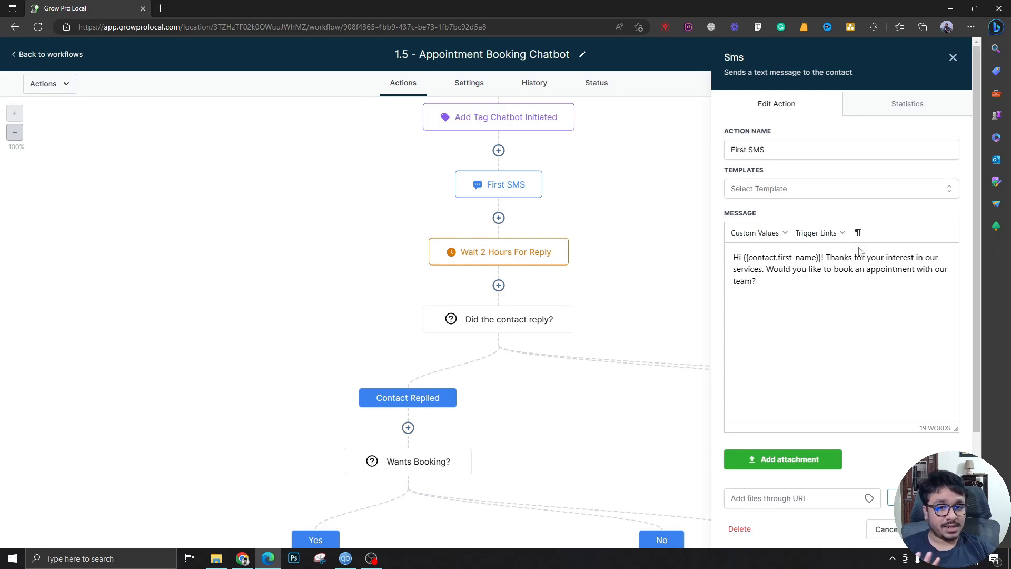
{"action": "left_click_drag", "start_coordinate": [827, 258], "coordinate": [759, 282]}
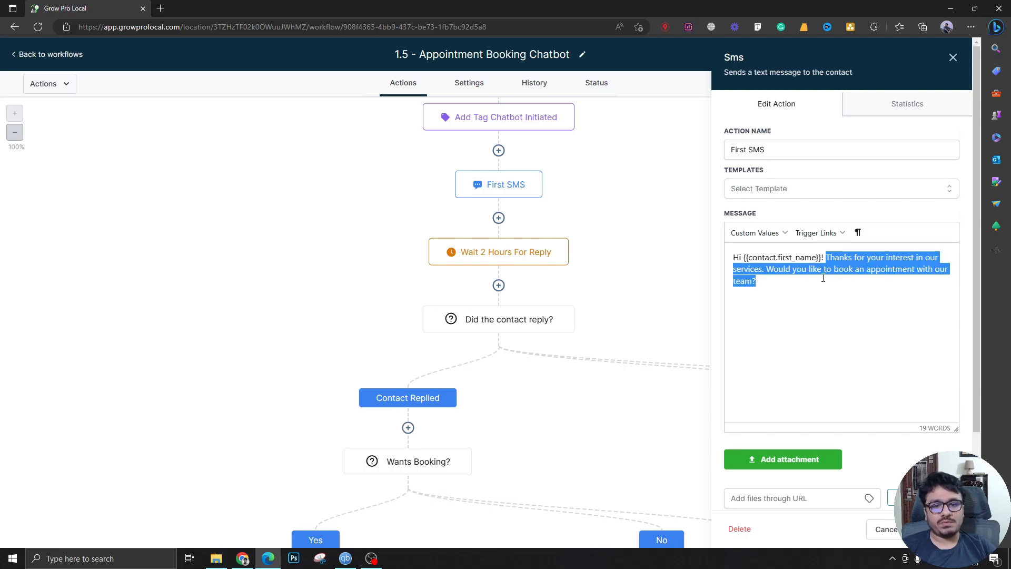
{"action": "left_click", "coordinate": [952, 58]}
Set the Wait 2 Hours For Reply action to wait for Contact Reply and save the action
{"action": "scroll", "coordinate": [350, 436], "scroll_direction": "down", "scroll_amount": 1}
{"action": "scroll", "coordinate": [398, 365], "scroll_direction": "up", "scroll_amount": 1}
{"action": "left_click", "coordinate": [477, 264]}
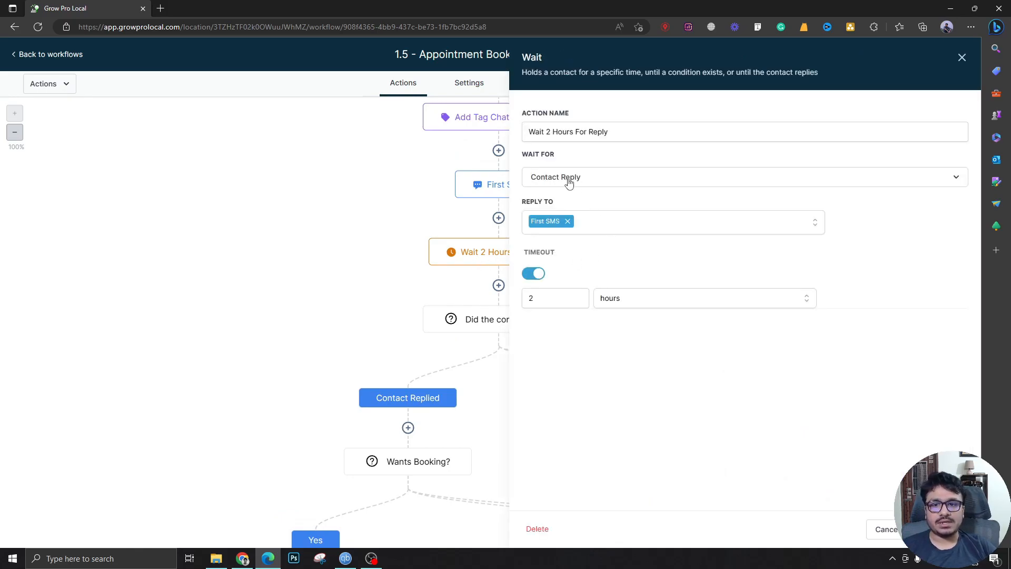
{"action": "left_click", "coordinate": [548, 185]}
{"action": "scroll", "coordinate": [556, 301], "scroll_direction": "down", "scroll_amount": 3}
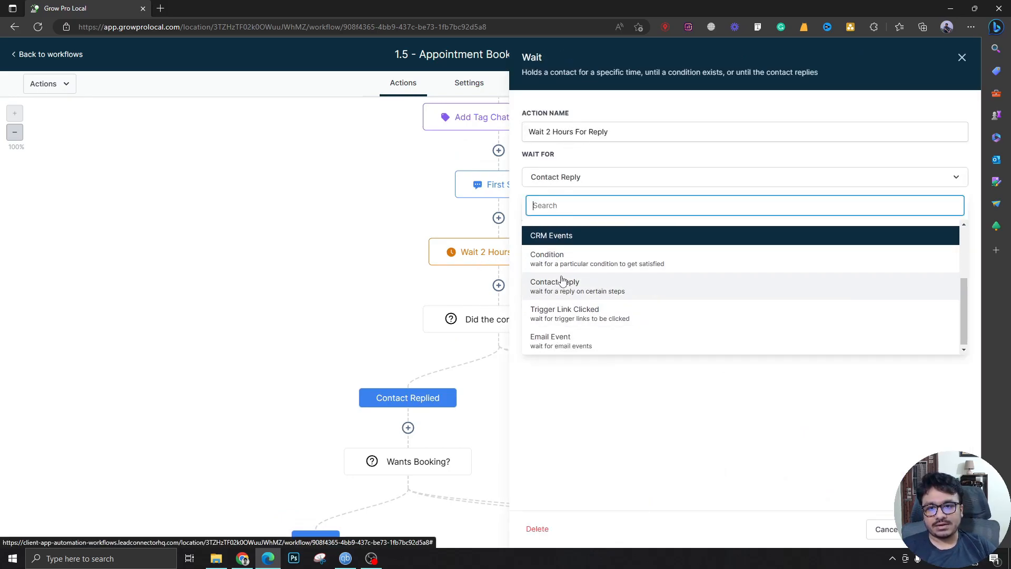
{"action": "left_click", "coordinate": [555, 284]}
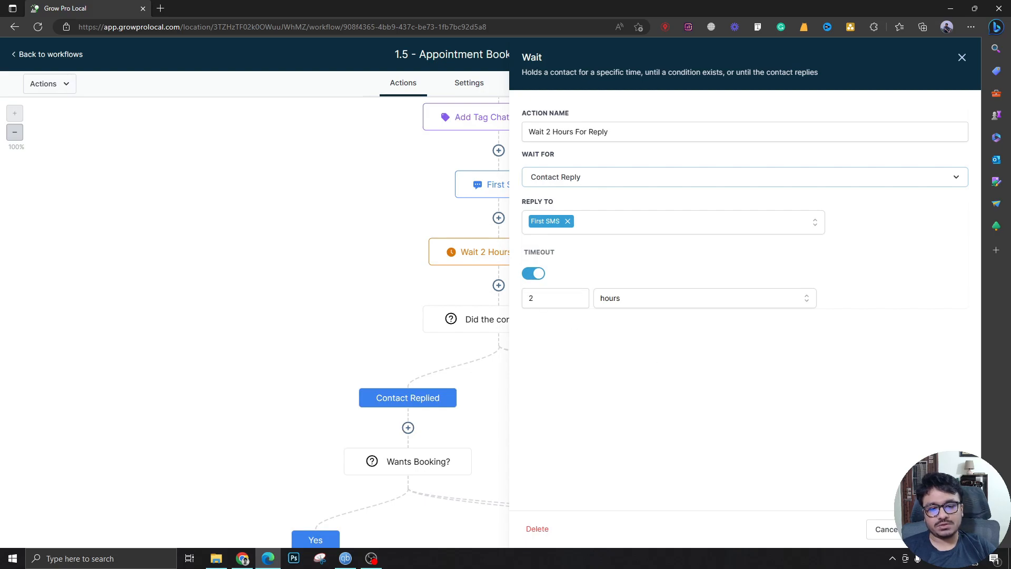
{"action": "left_click", "coordinate": [940, 529]}
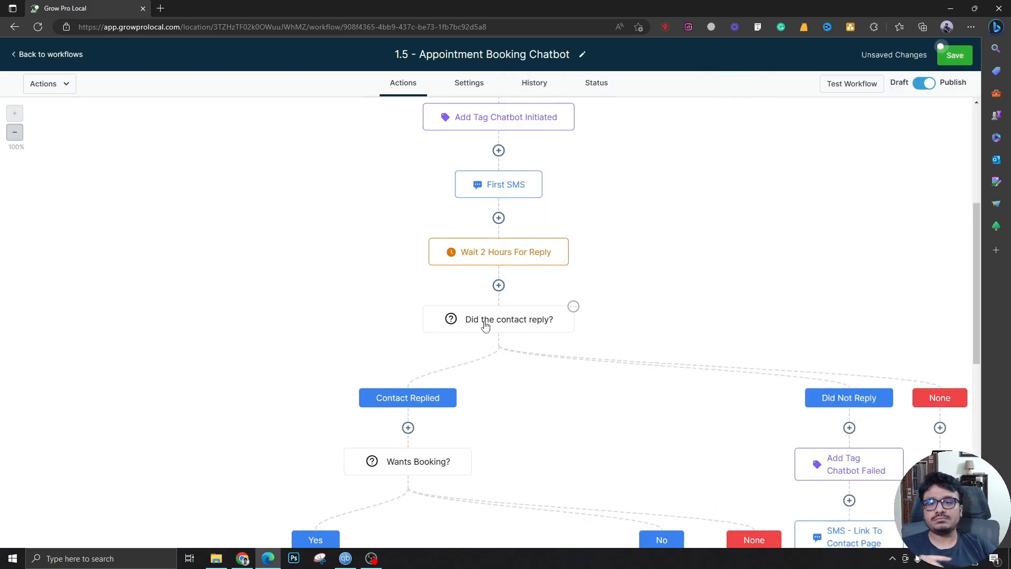
In the "Did the contact reply?" condition, set the Contact Replied branch to Contact replied True and save the action
{"action": "scroll", "coordinate": [487, 314], "scroll_direction": "down", "scroll_amount": 2}
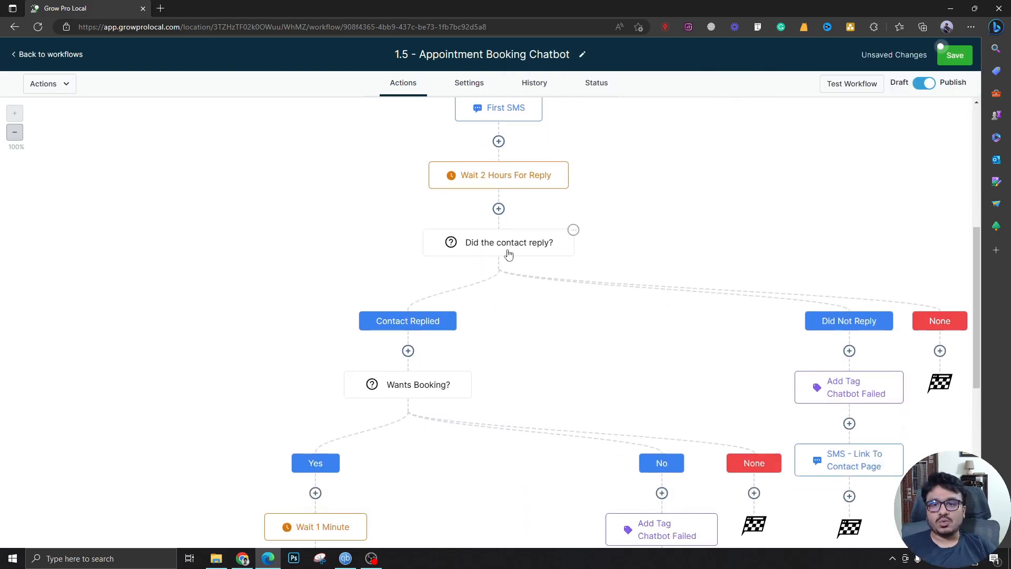
{"action": "left_click", "coordinate": [507, 252]}
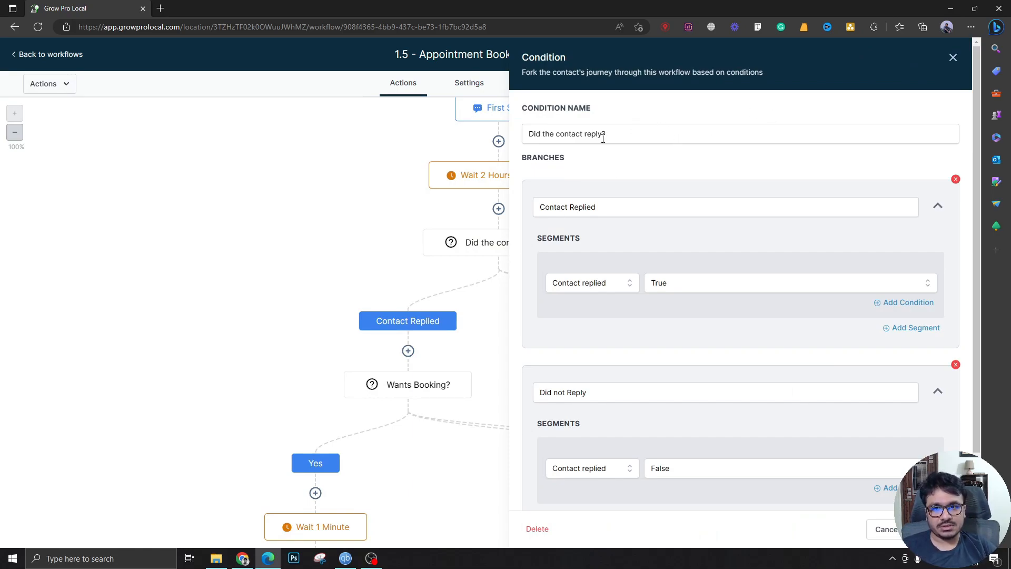
{"action": "left_click", "coordinate": [605, 289]}
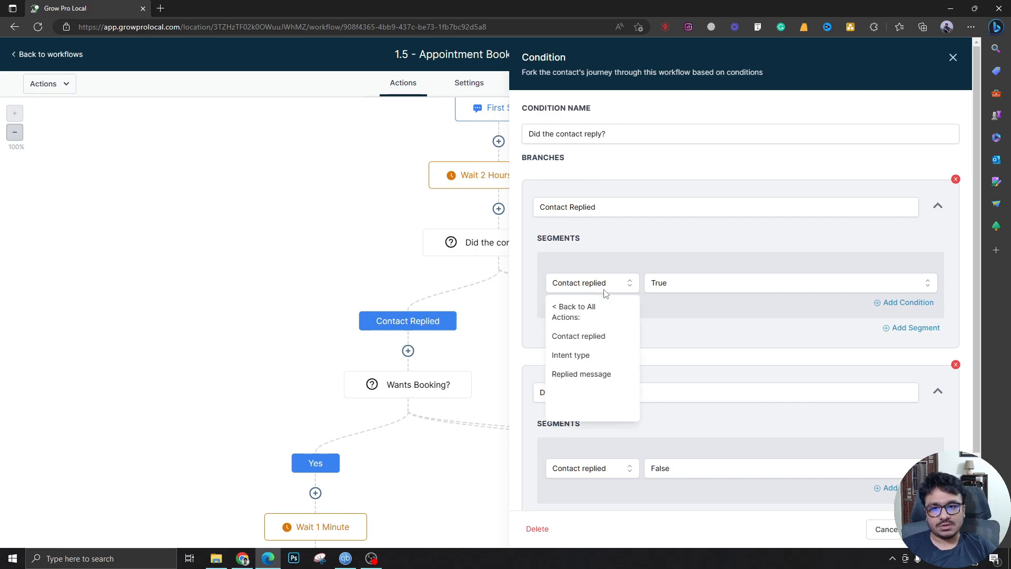
{"action": "left_click", "coordinate": [592, 342]}
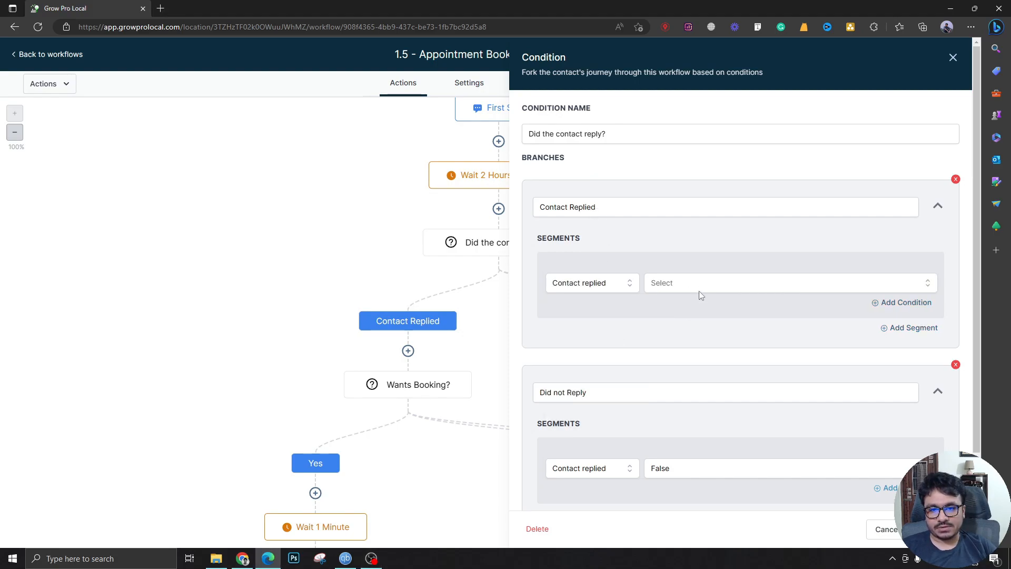
{"action": "left_click", "coordinate": [699, 289]}
{"action": "left_click", "coordinate": [668, 352]}
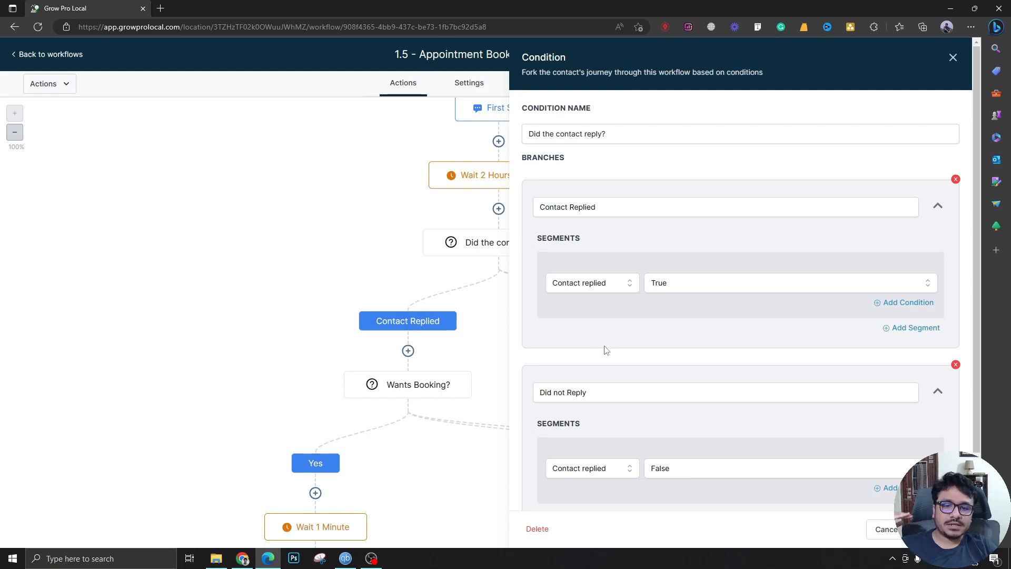
{"action": "scroll", "coordinate": [727, 293], "scroll_direction": "down", "scroll_amount": 1}
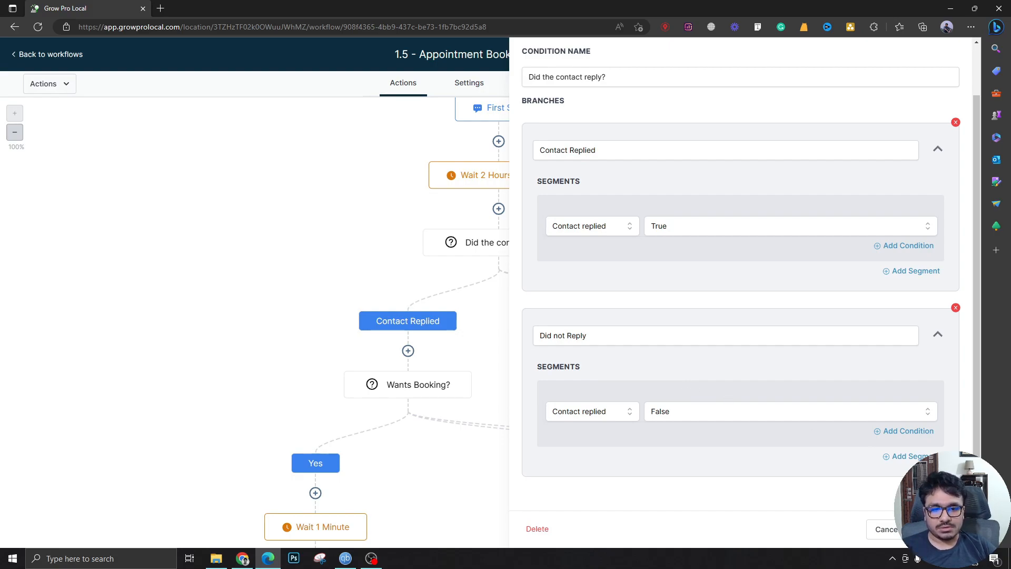
{"action": "left_click", "coordinate": [939, 529]}
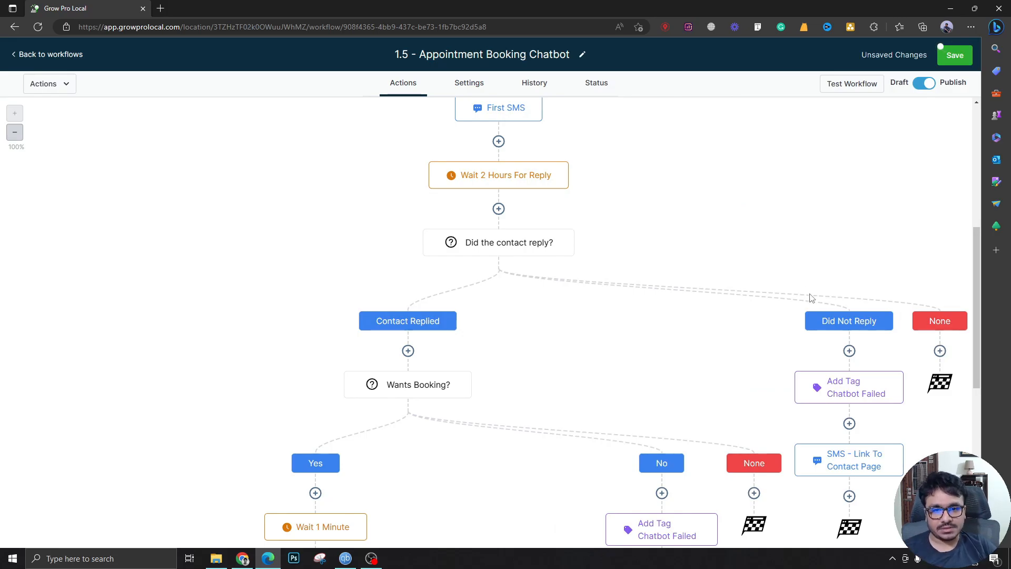
Review the SMS - Link To Contact Page message in the Did Not Reply branch, including its trigger link
{"action": "scroll", "coordinate": [810, 295], "scroll_direction": "down", "scroll_amount": 2}
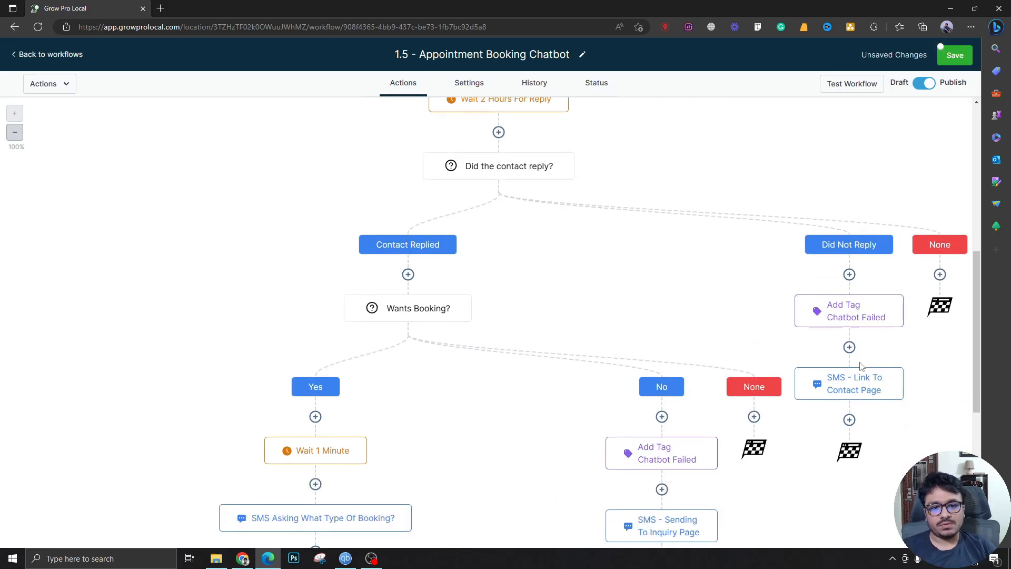
{"action": "left_click", "coordinate": [854, 384]}
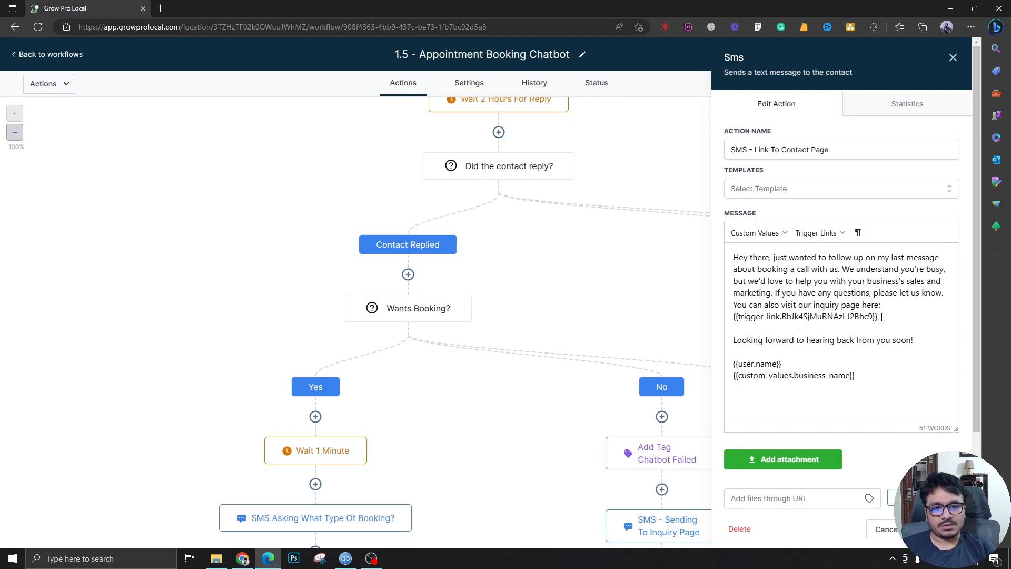
{"action": "mouse_move", "coordinate": [882, 316]}
{"action": "left_mouse_down"}
{"action": "mouse_move", "coordinate": [739, 317]}
{"action": "mouse_move", "coordinate": [884, 318]}
{"action": "left_mouse_up"}
{"action": "left_click", "coordinate": [736, 317]}
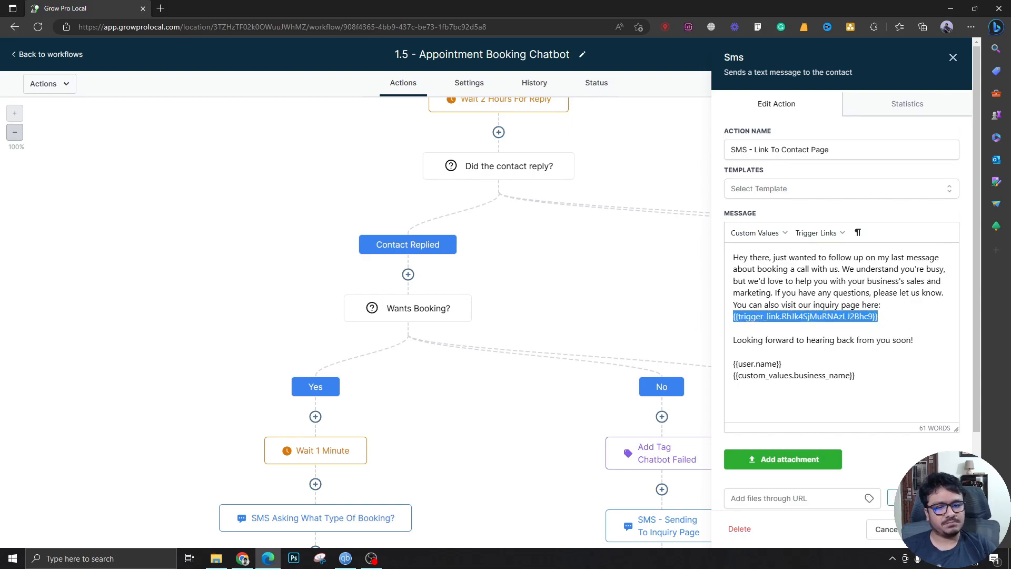
{"action": "left_click", "coordinate": [930, 529]}
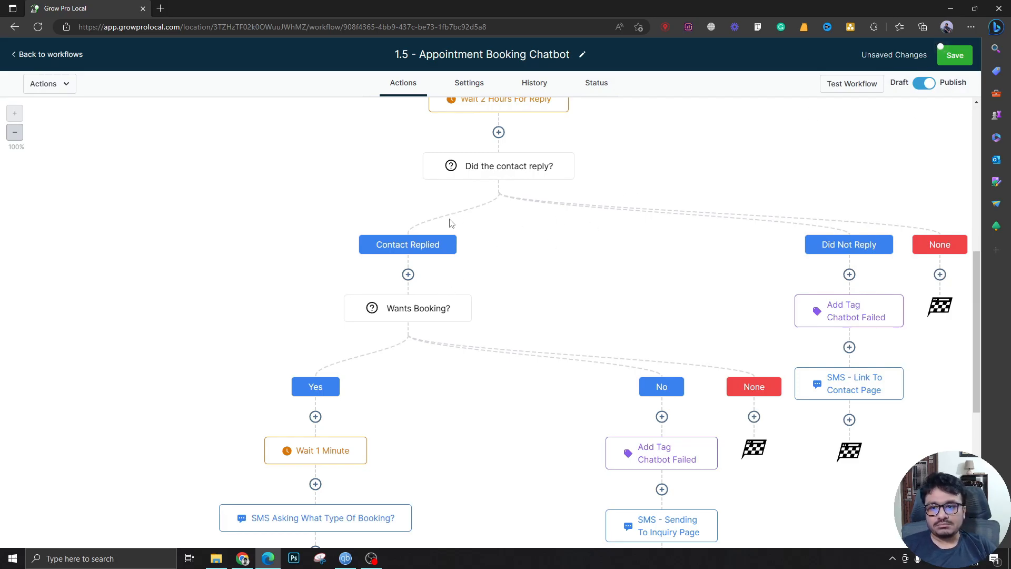
{"action": "scroll", "coordinate": [499, 219], "scroll_direction": "up", "scroll_amount": 3}
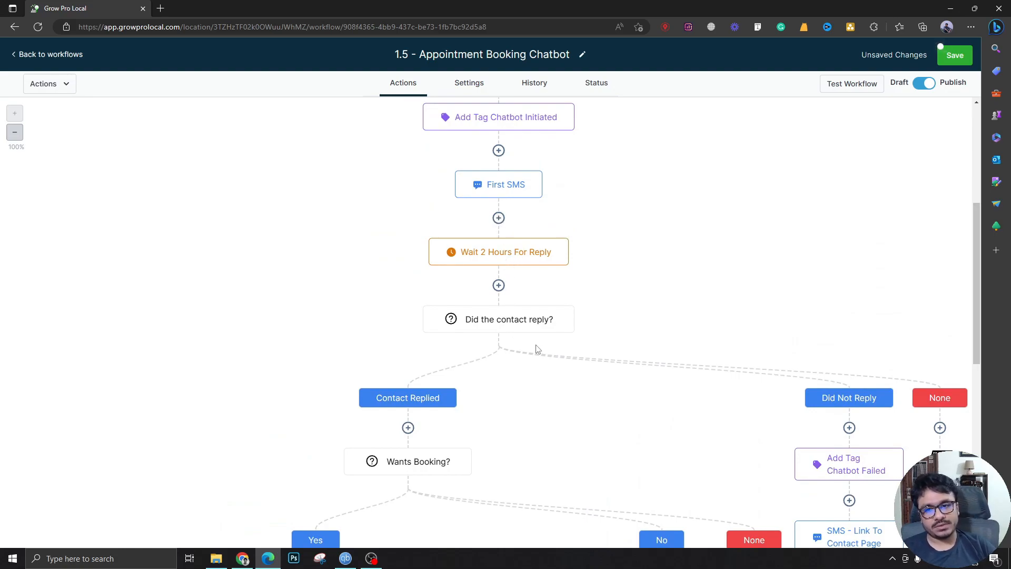
Look over the Contact Replied path and open its "Wants Booking?" condition
{"action": "scroll", "coordinate": [538, 349], "scroll_direction": "down", "scroll_amount": 2}
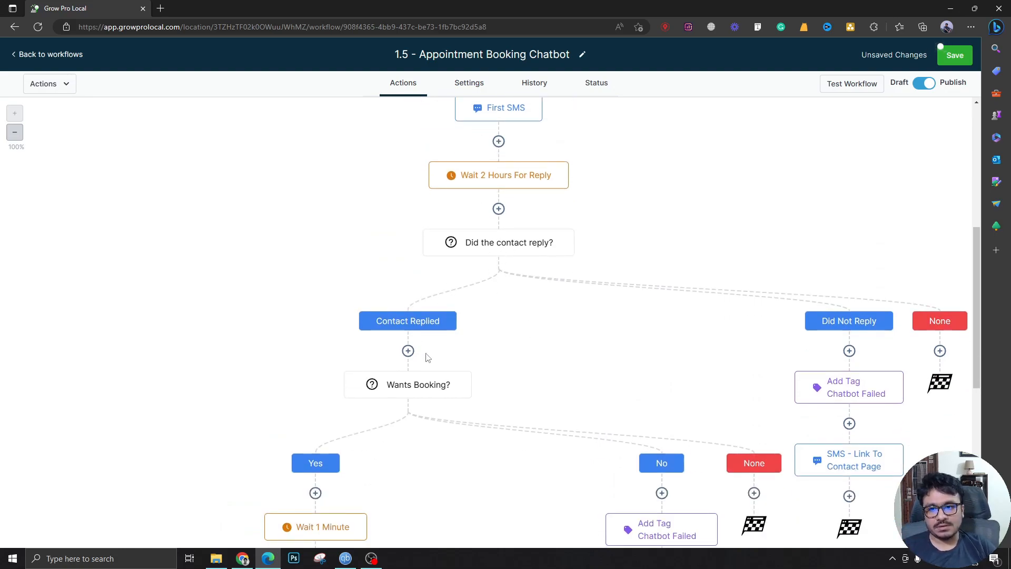
{"action": "scroll", "coordinate": [439, 352], "scroll_direction": "down", "scroll_amount": 2}
{"action": "scroll", "coordinate": [416, 295], "scroll_direction": "down", "scroll_amount": 2}
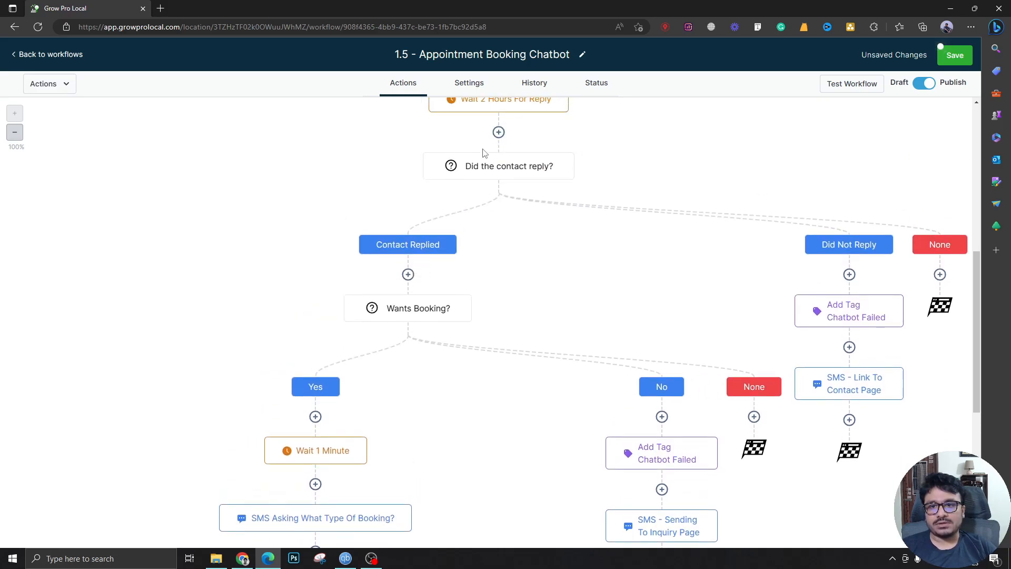
{"action": "scroll", "coordinate": [493, 210], "scroll_direction": "up", "scroll_amount": 3}
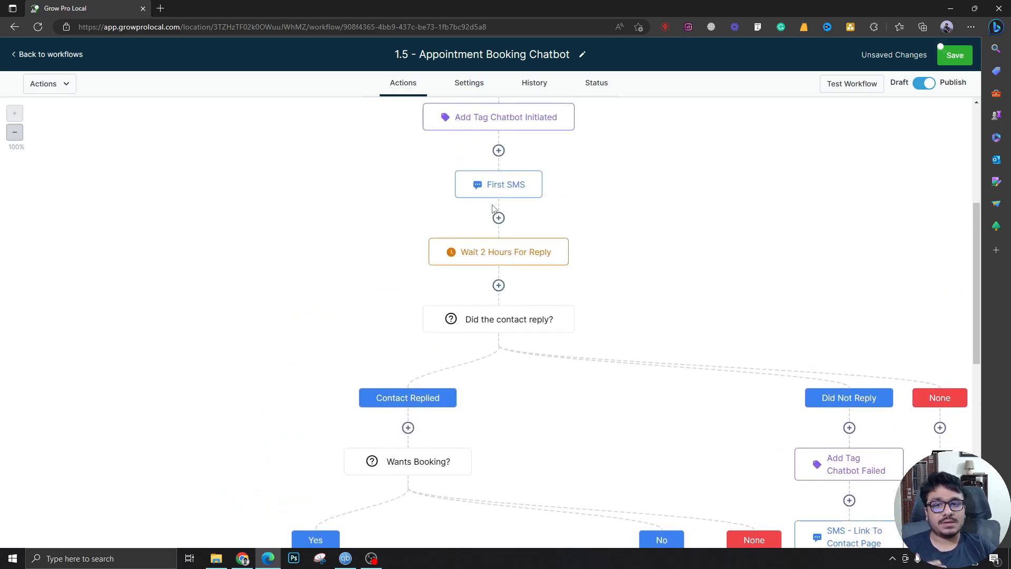
{"action": "scroll", "coordinate": [515, 215], "scroll_direction": "down", "scroll_amount": 4}
{"action": "left_click", "coordinate": [424, 233]}
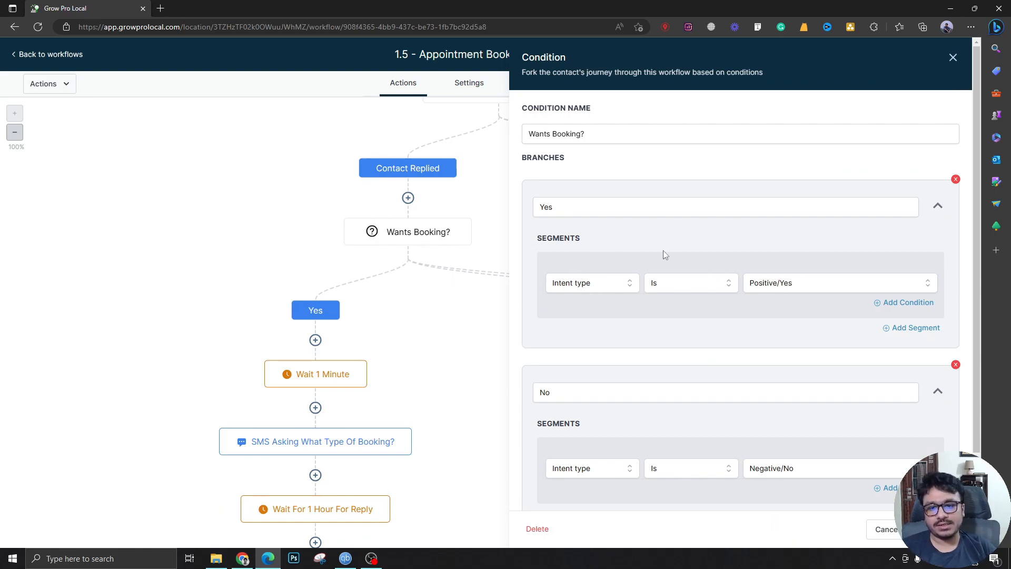
Reselect the Yes branch's criteria in "Wants Booking?" as Intent type Is Positive/Yes and save the condition
{"action": "left_click", "coordinate": [578, 287]}
{"action": "left_click", "coordinate": [589, 311]}
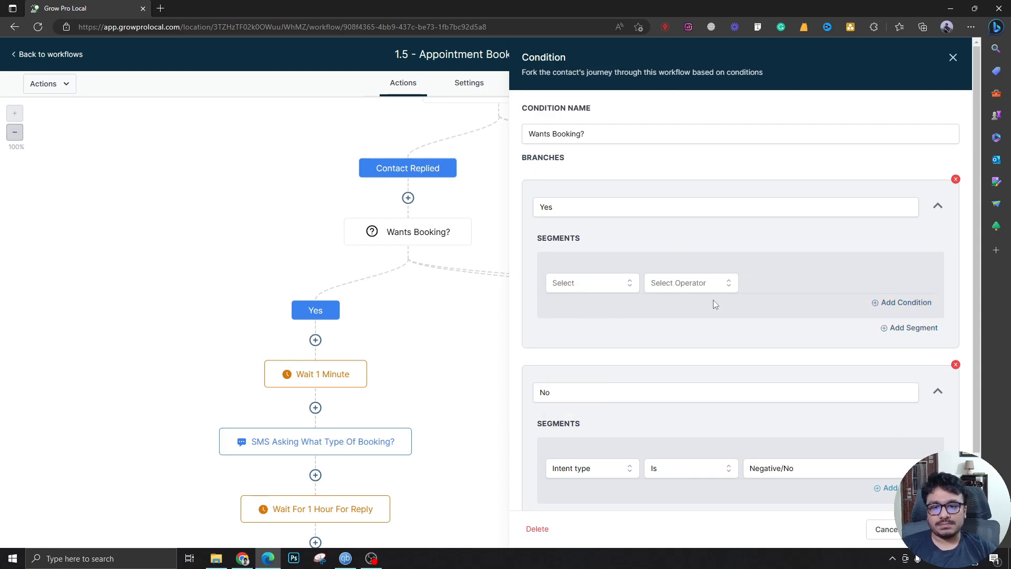
{"action": "left_click", "coordinate": [623, 282]}
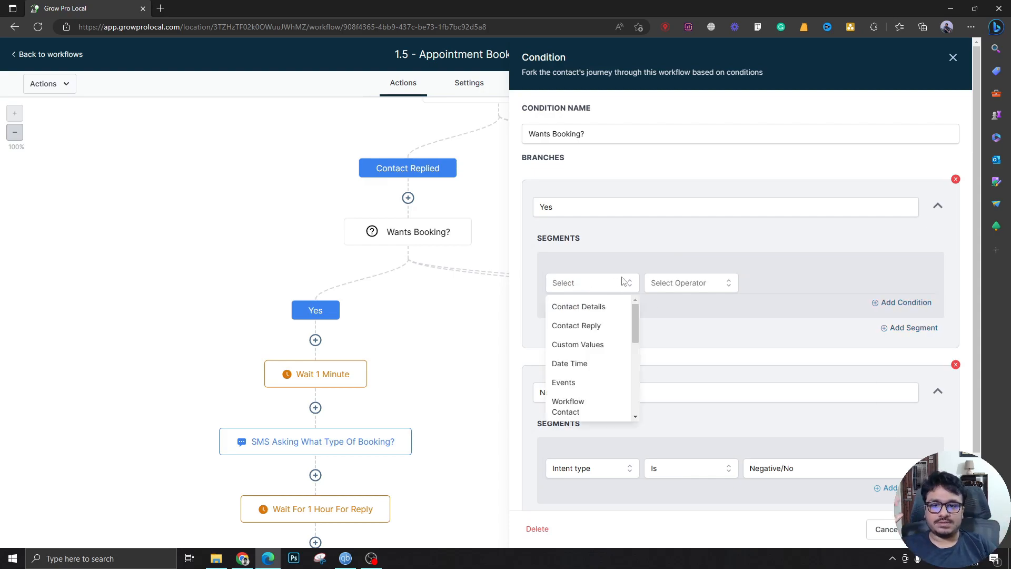
{"action": "left_click", "coordinate": [604, 325]}
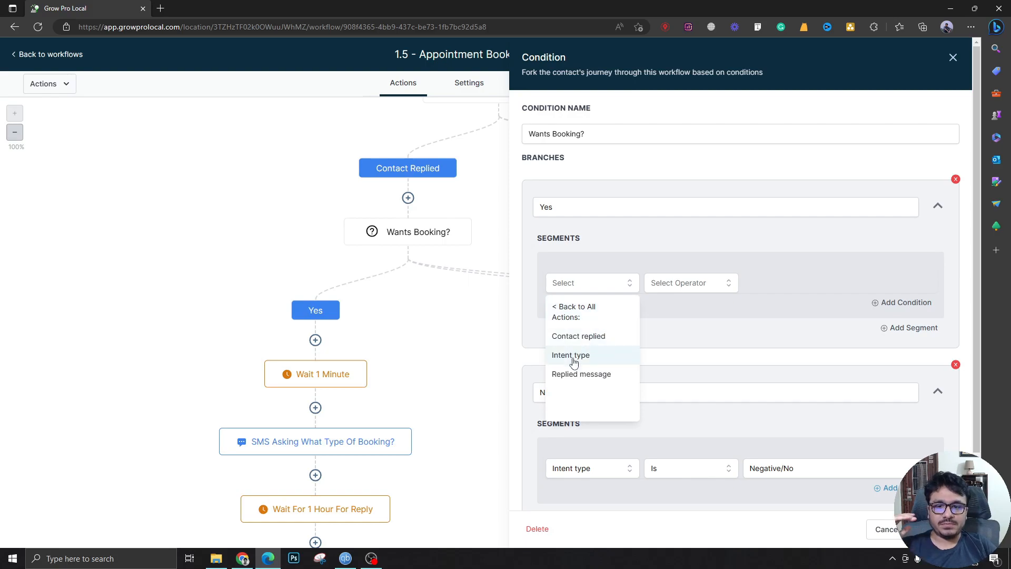
{"action": "left_click", "coordinate": [576, 356]}
{"action": "left_click", "coordinate": [701, 287]}
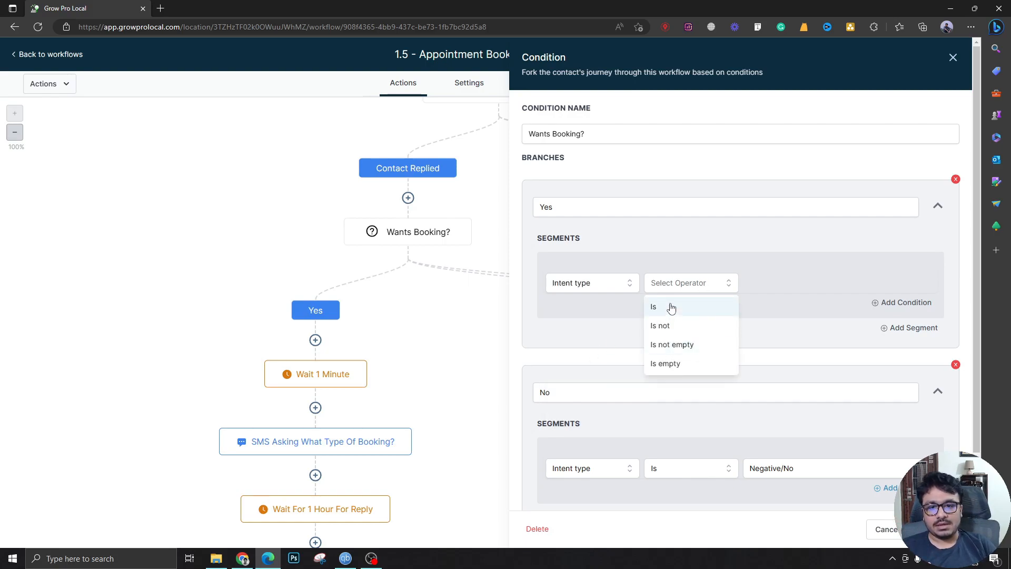
{"action": "left_click", "coordinate": [668, 306]}
{"action": "left_click", "coordinate": [778, 287]}
{"action": "left_click", "coordinate": [771, 349]}
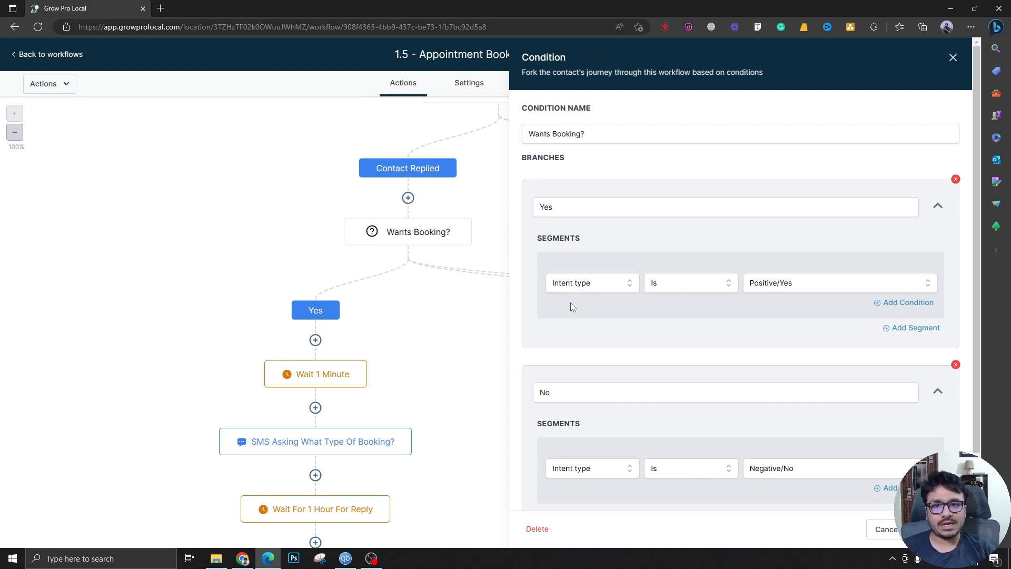
{"action": "scroll", "coordinate": [652, 349], "scroll_direction": "down", "scroll_amount": 1}
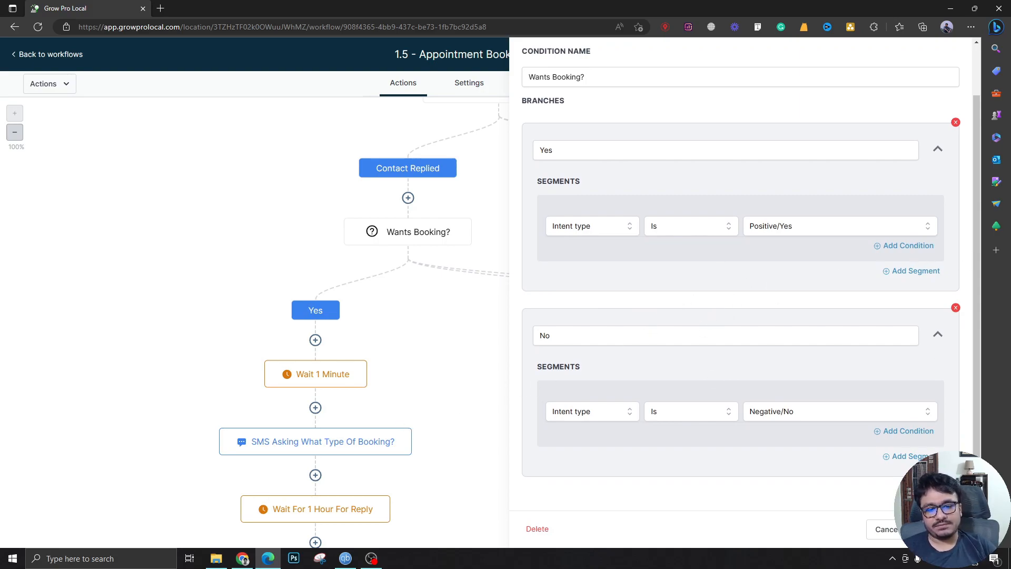
{"action": "left_click", "coordinate": [939, 529]}
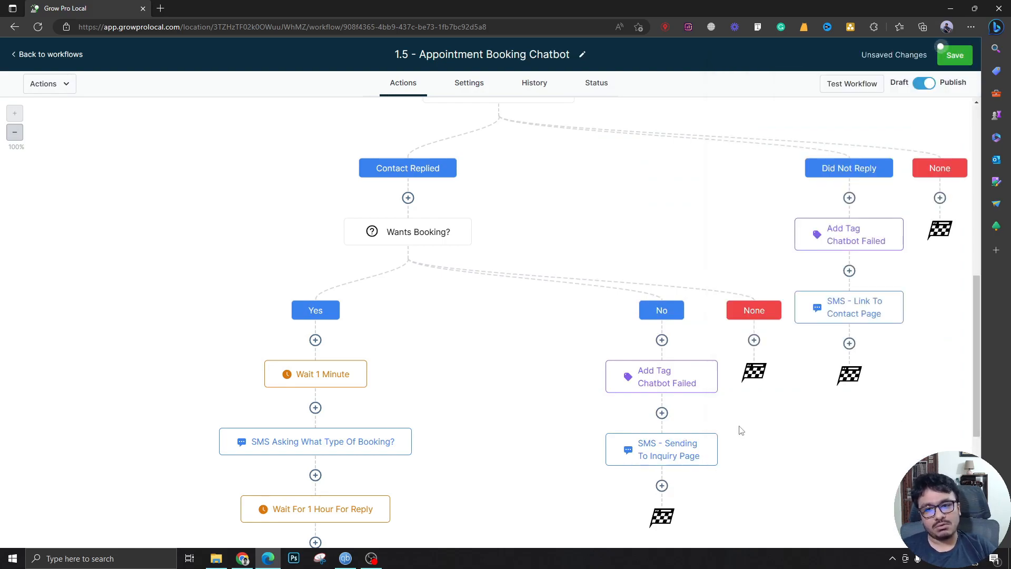
Check the SMS - Sending To Inquiry Page action in the No branch of "Wants Booking?" and close it
{"action": "scroll", "coordinate": [608, 315], "scroll_direction": "down", "scroll_amount": 2}
{"action": "mouse_move", "coordinate": [688, 315]}
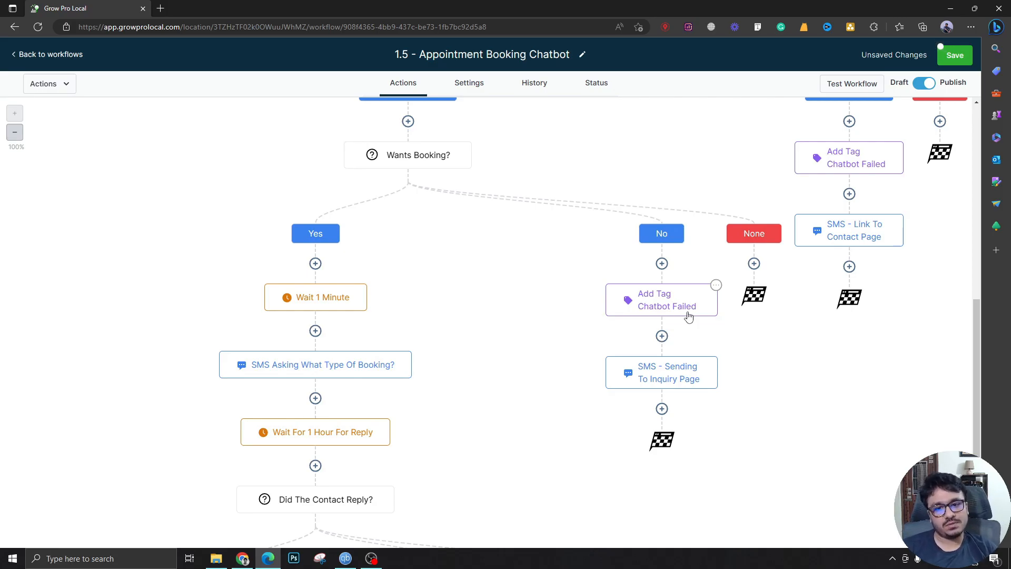
{"action": "left_click", "coordinate": [667, 375]}
{"action": "left_click", "coordinate": [953, 58]}
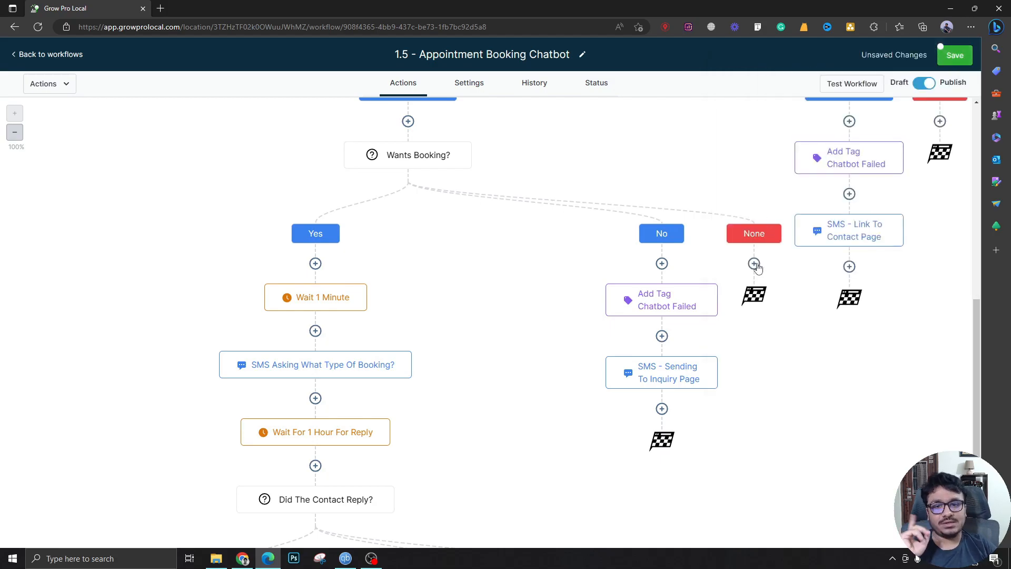
Insert an Add Task action after Add Tag Chatbot Failed in the No branch, titled "Follow Up With {{contact.name}}"
{"action": "left_click", "coordinate": [662, 336]}
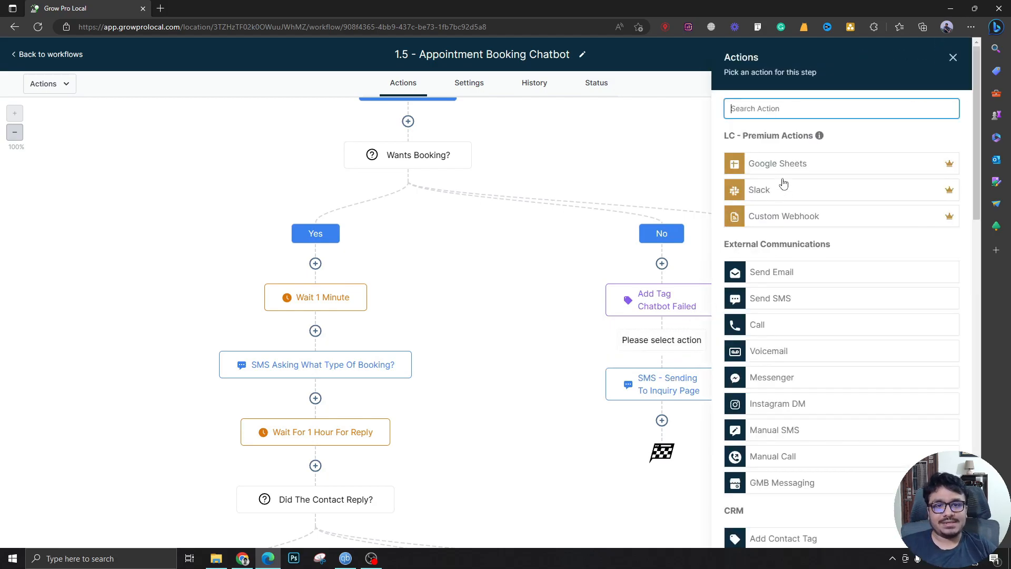
{"action": "type", "text": "add"}
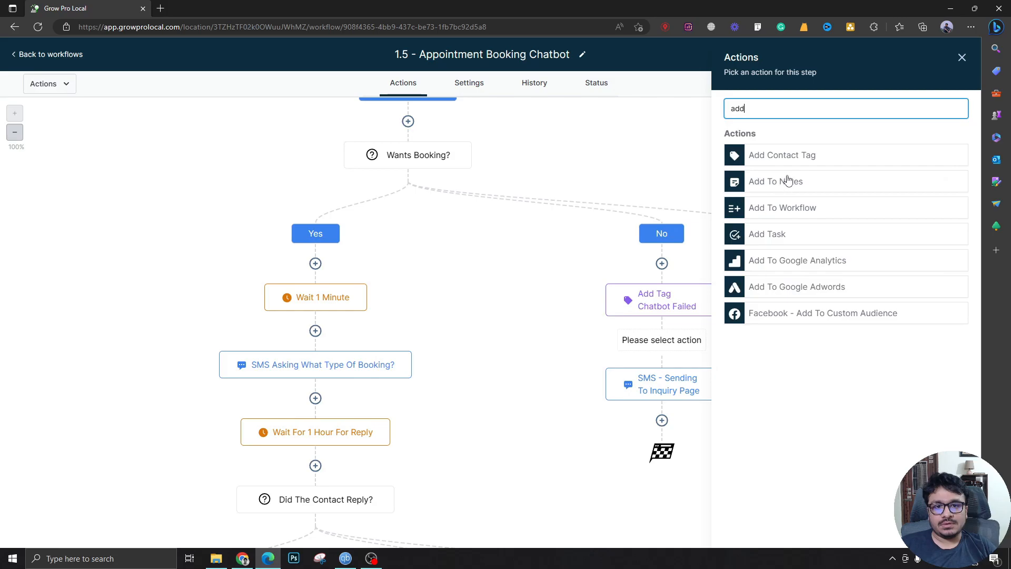
{"action": "left_click", "coordinate": [795, 241]}
{"action": "left_click", "coordinate": [789, 174]}
{"action": "type", "text": "Fol"}
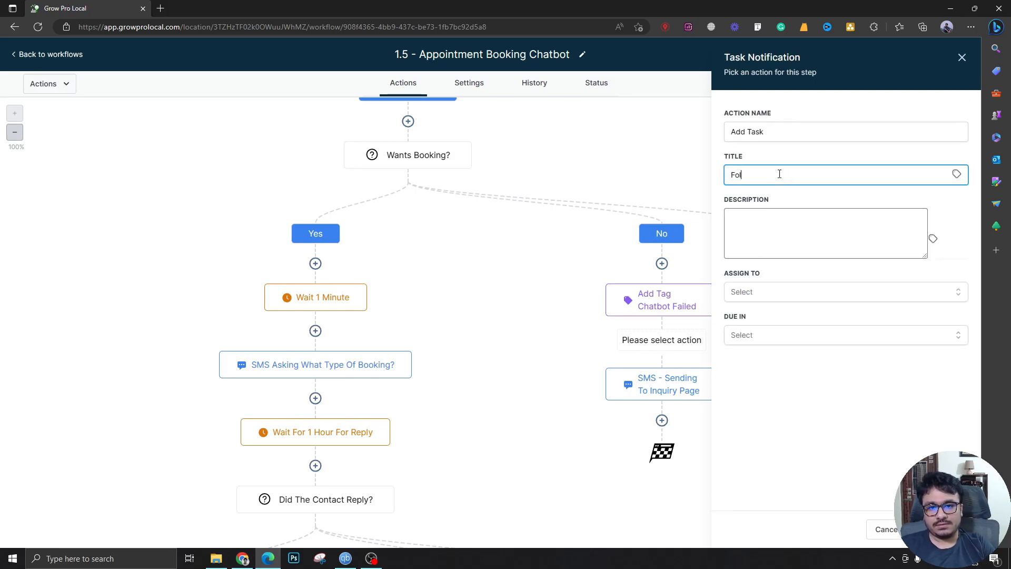
{"action": "type", "text": "low Up With"}
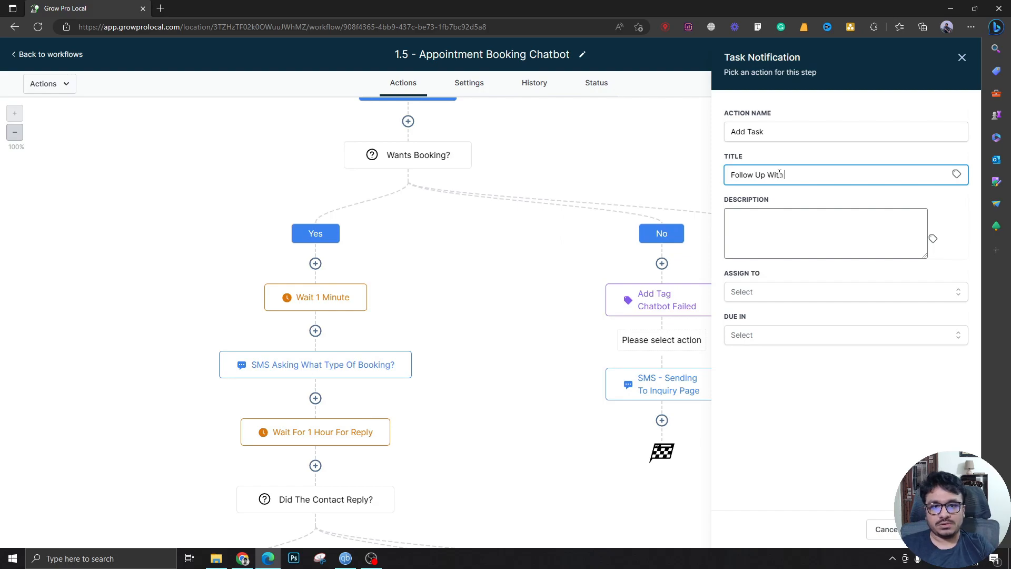
{"action": "left_click", "coordinate": [957, 175]}
{"action": "left_click", "coordinate": [909, 189]}
{"action": "left_click", "coordinate": [921, 193]}
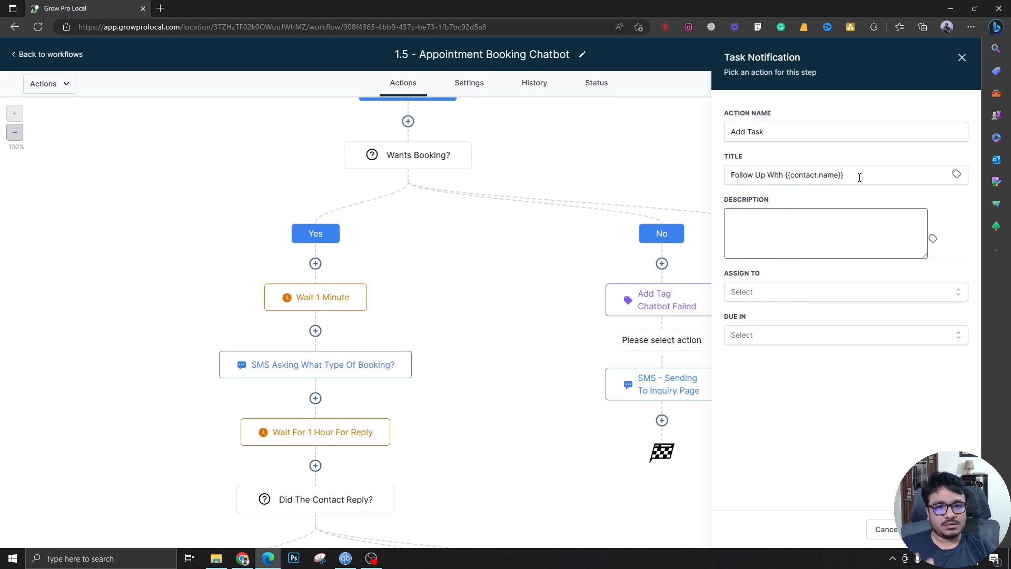
Assign the task to Contact's Assigned User and make it due in 1 Day
{"action": "left_click", "coordinate": [772, 292]}
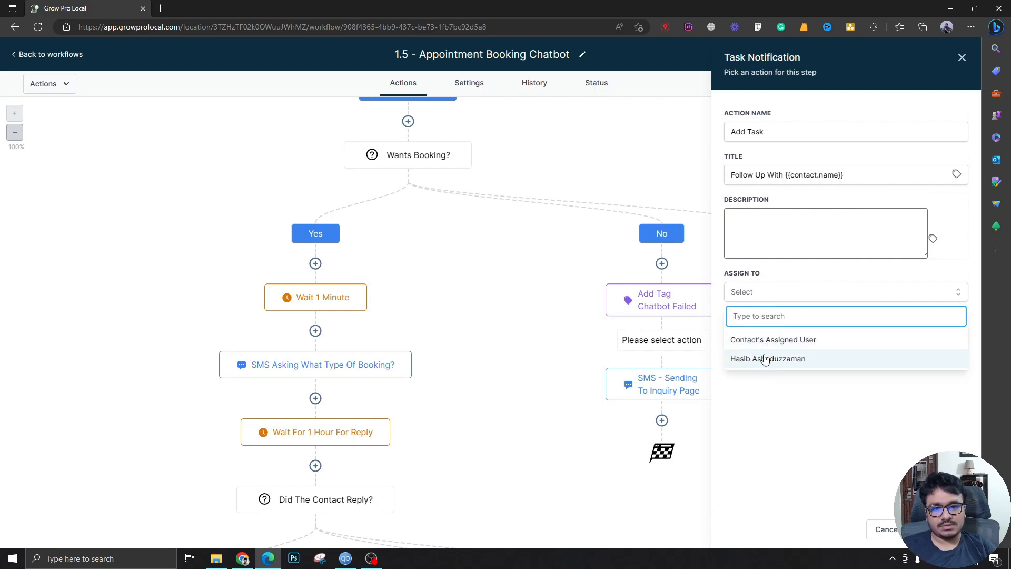
{"action": "left_click", "coordinate": [764, 345]}
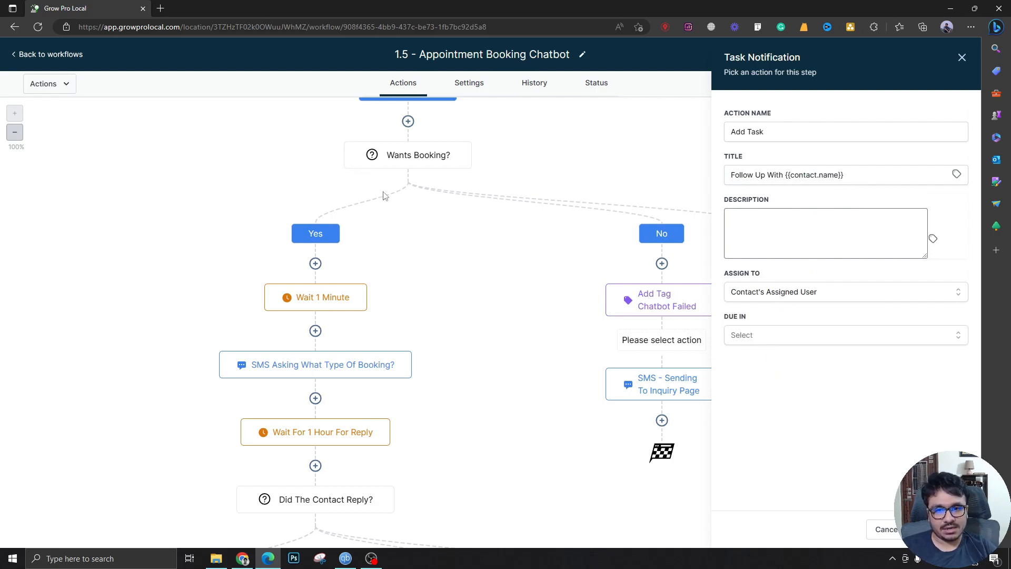
{"action": "left_click", "coordinate": [835, 342]}
{"action": "left_click", "coordinate": [744, 357]}
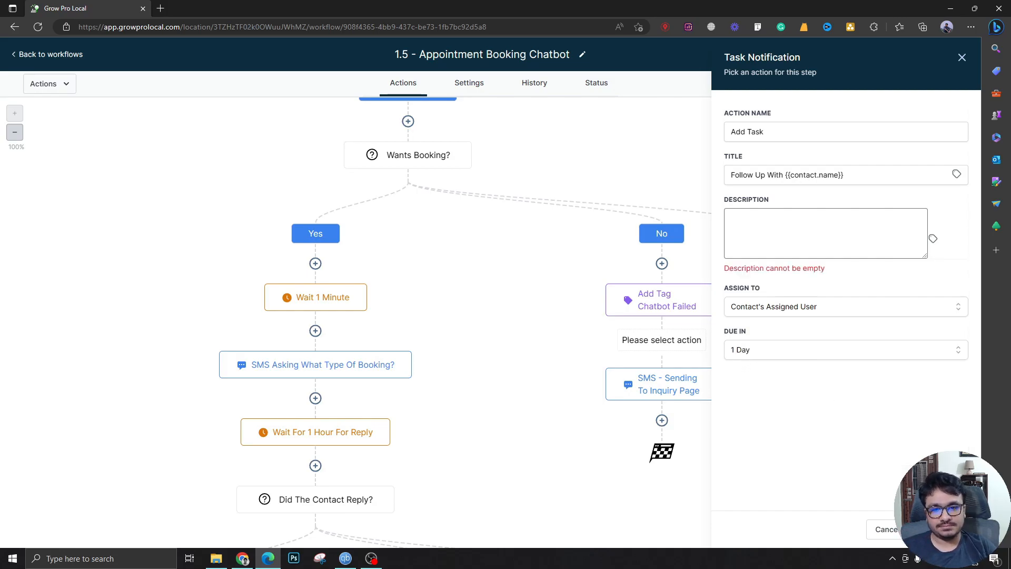
Enter the task description "The contact did not want an appointment booking, please look into this." and save the action
{"action": "left_click", "coordinate": [788, 220]}
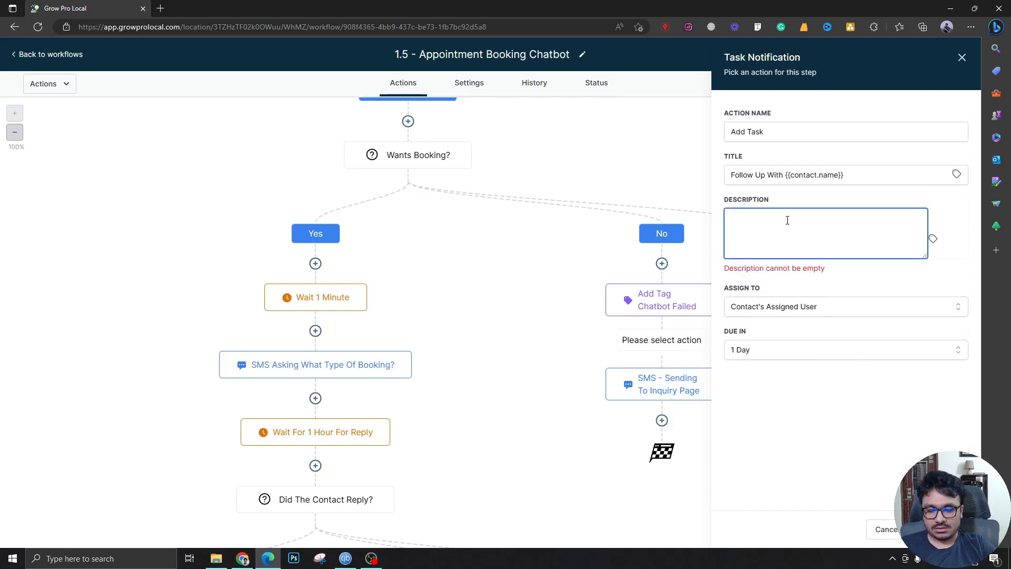
{"action": "type", "text": "The conta"}
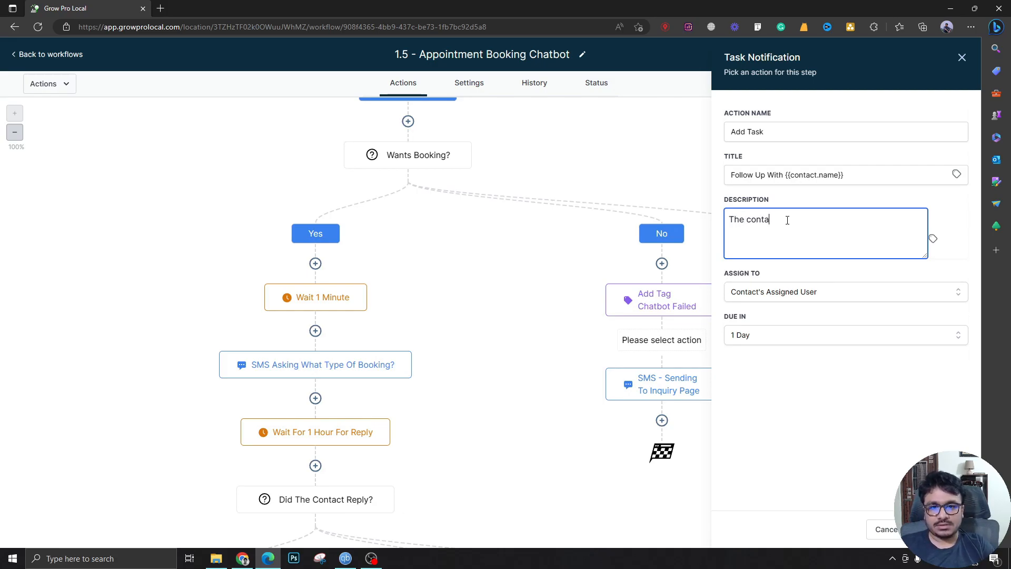
{"action": "type", "text": "ct did not want a"}
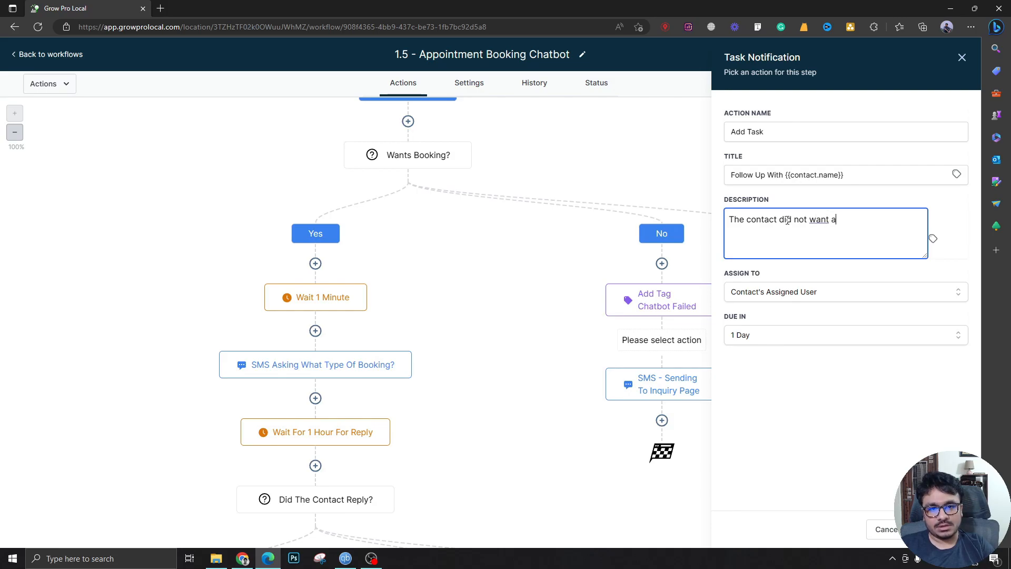
{"action": "type", "text": "n appoint"}
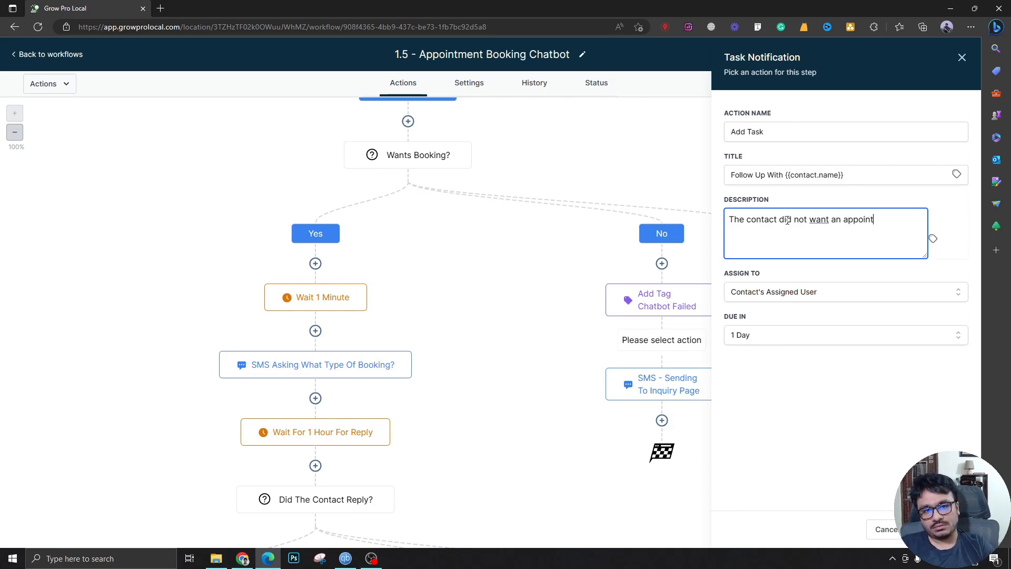
{"action": "type", "text": "ment booking, please "}
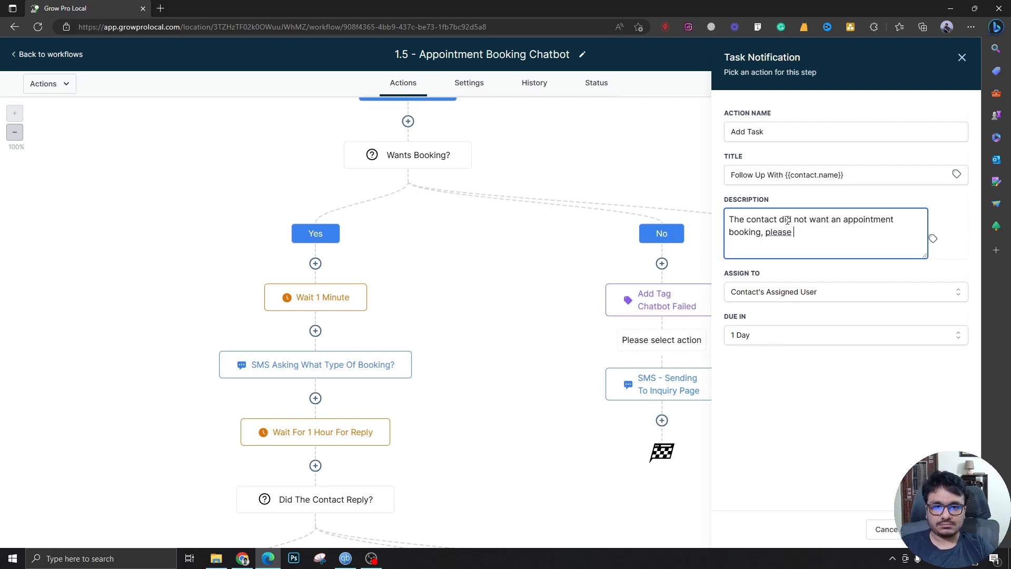
{"action": "type", "text": "ta"}
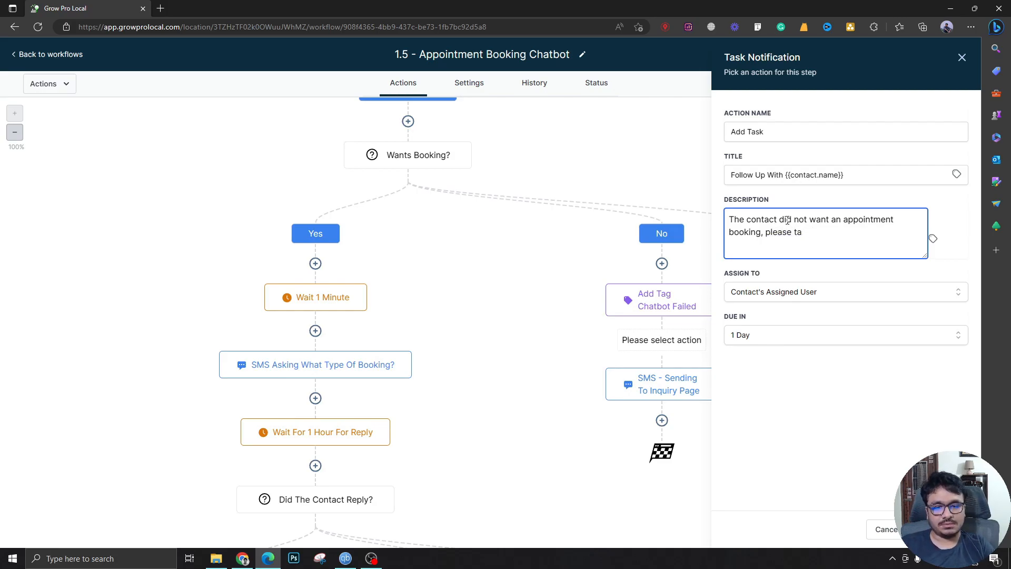
{"action": "type", "text": "llook into this."}
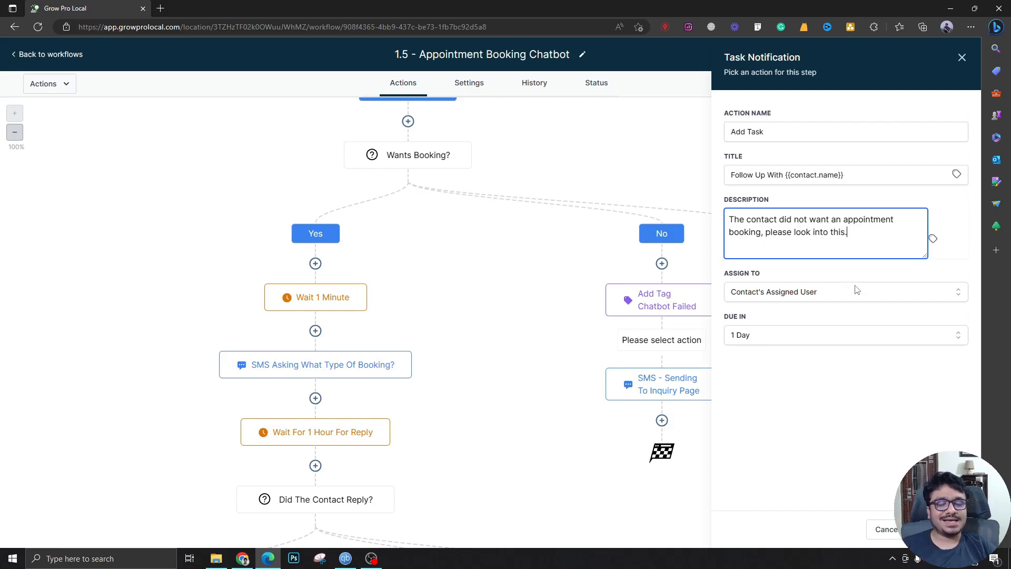
{"action": "left_click", "coordinate": [943, 529]}
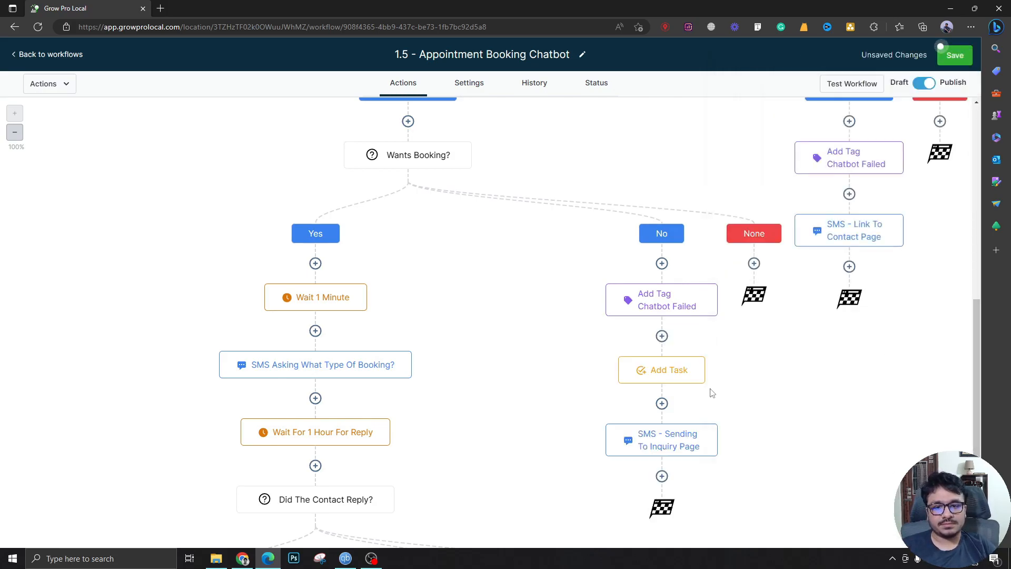
Rename the new task action "Add Task For Assigned User" and save both the action and the workflow
{"action": "left_click", "coordinate": [655, 369]}
{"action": "left_click", "coordinate": [788, 129]}
{"action": "type", "text": "For Assigned User"}
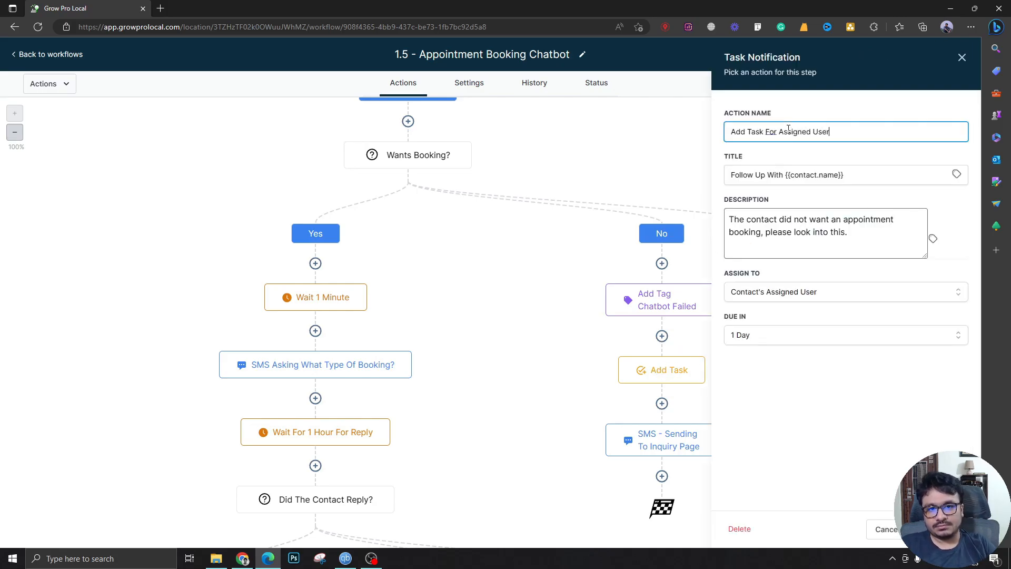
{"action": "left_click", "coordinate": [943, 529]}
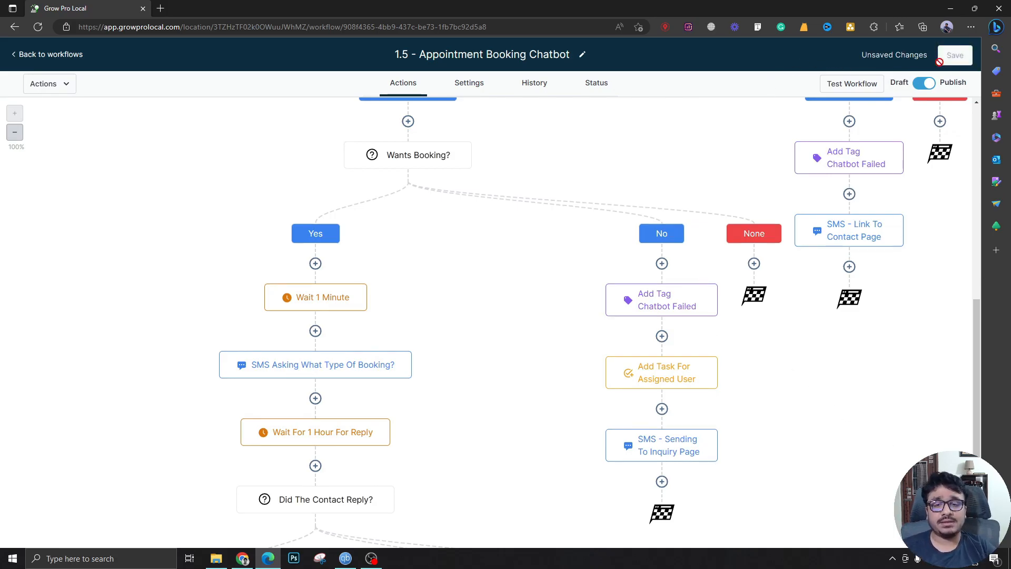
{"action": "left_click", "coordinate": [941, 57]}
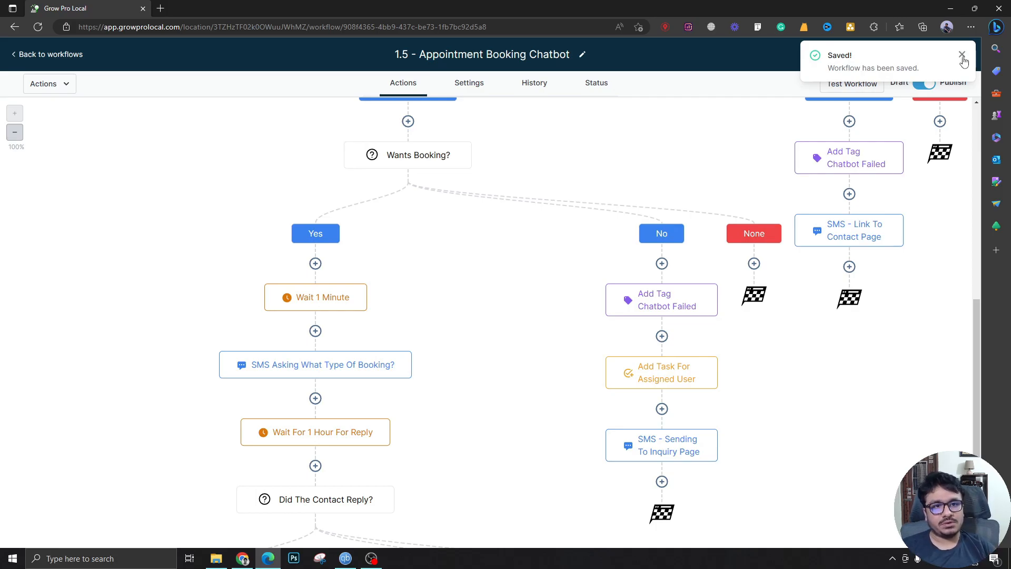
{"action": "left_click", "coordinate": [962, 54]}
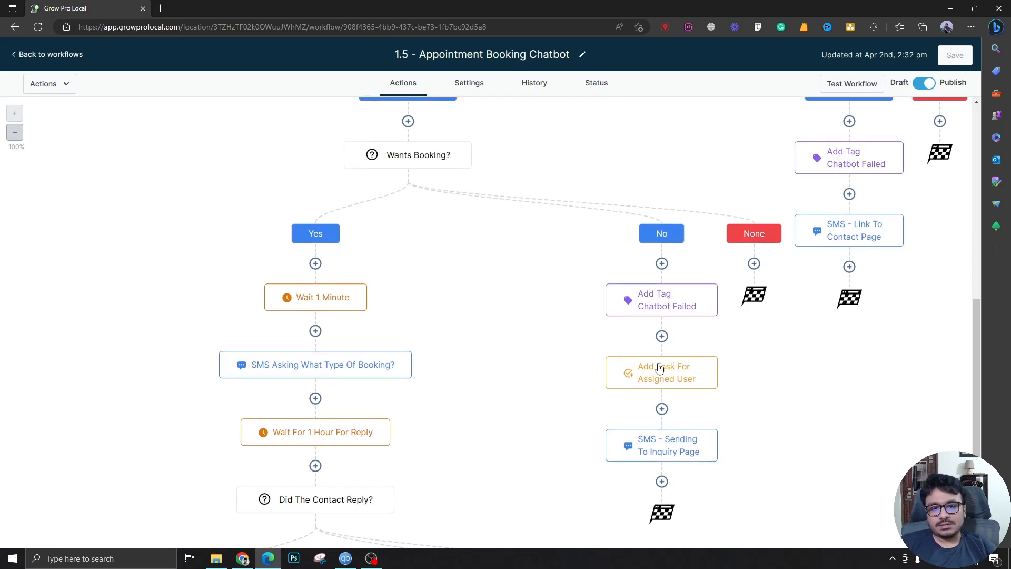
Read the inquiry page message text sent by the SMS action below Add Task For Assigned User
{"action": "left_click", "coordinate": [661, 437]}
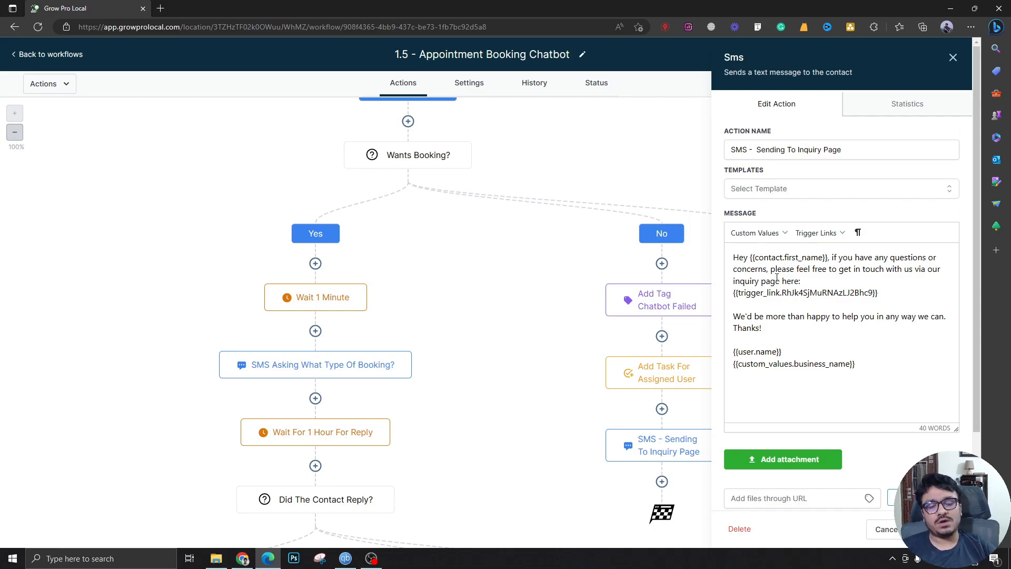
{"action": "scroll", "coordinate": [223, 318], "scroll_direction": "down", "scroll_amount": 3}
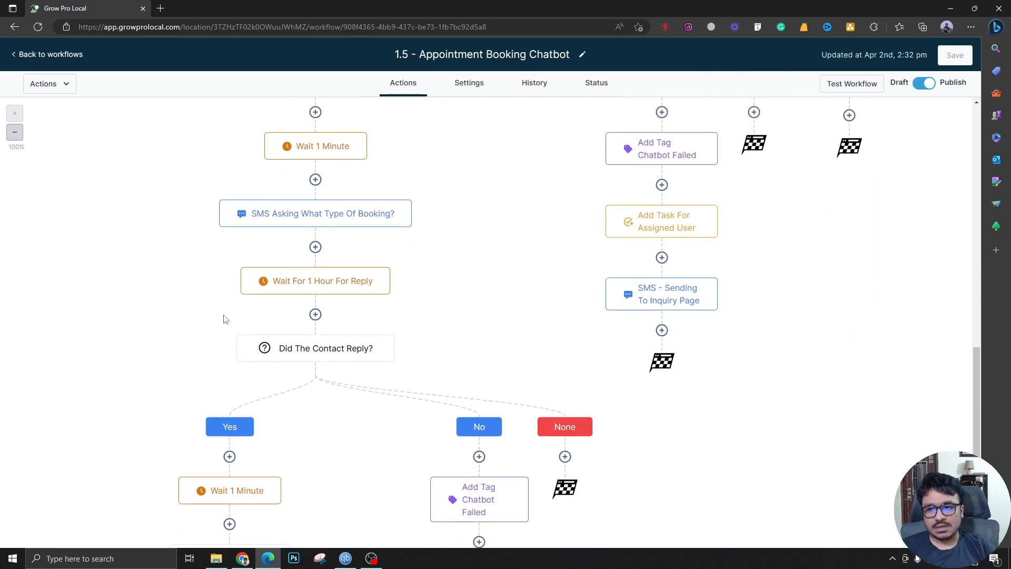
Read the message text of the SMS Asking What Type Of Booking? action, focusing on the consultation types it offers
{"action": "scroll", "coordinate": [226, 316], "scroll_direction": "up", "scroll_amount": 3}
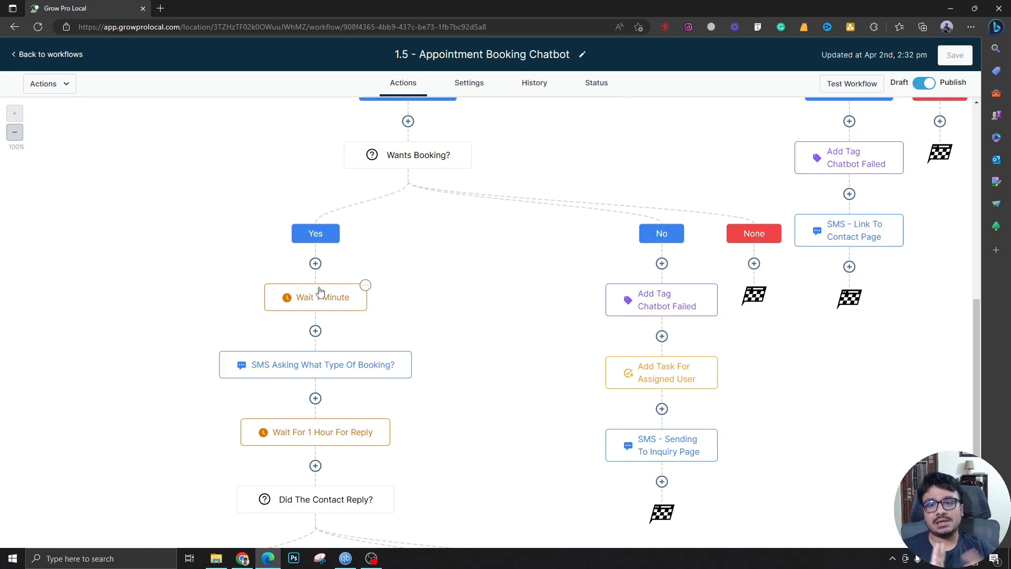
{"action": "scroll", "coordinate": [320, 291], "scroll_direction": "down", "scroll_amount": 1}
{"action": "left_click", "coordinate": [316, 288]}
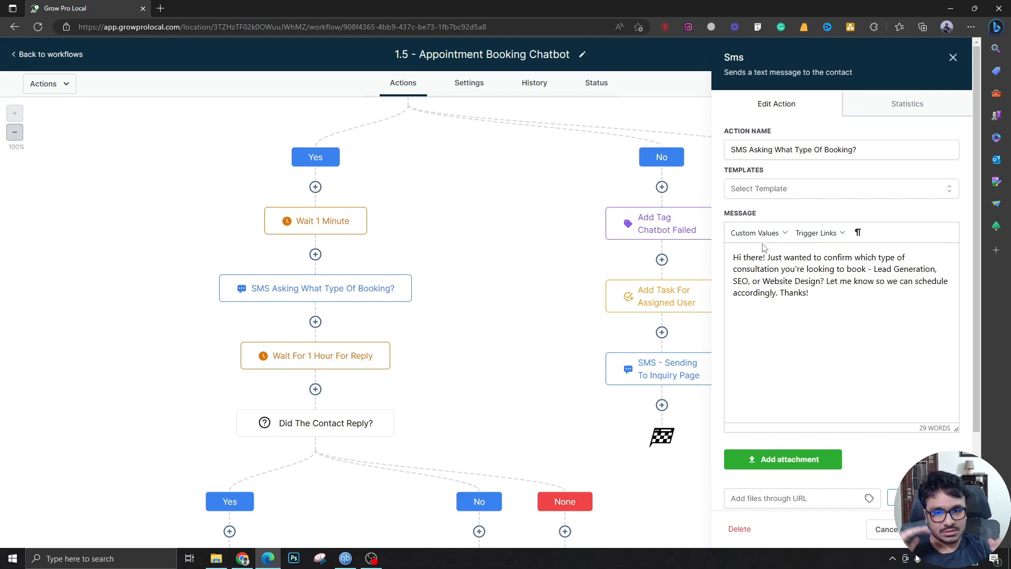
{"action": "left_click_drag", "start_coordinate": [877, 269], "coordinate": [931, 269]}
{"action": "left_click", "coordinate": [747, 279]}
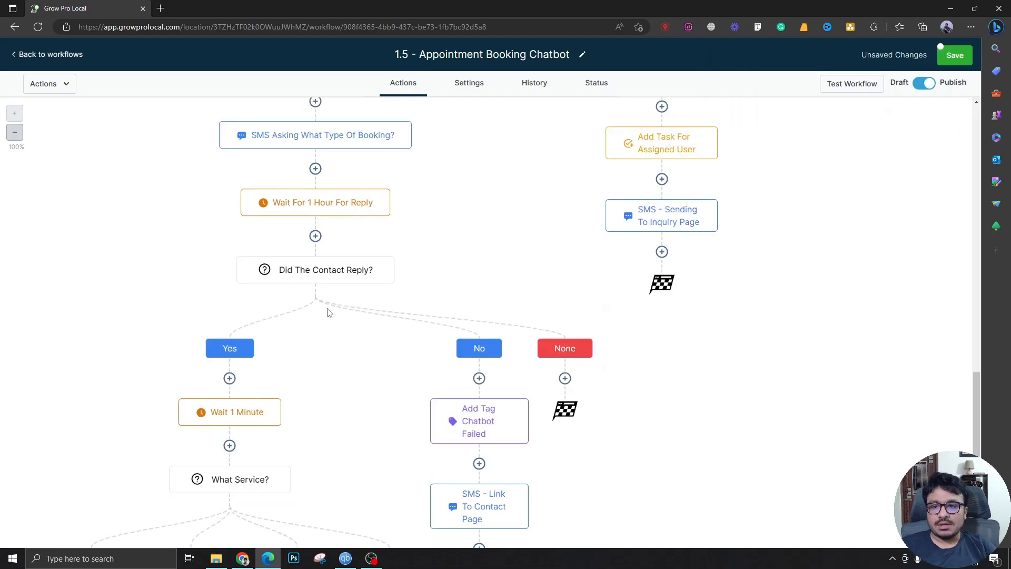
Check the Yes and No branch settings of the Did The Contact Reply? condition that follows the one-hour wait
{"action": "scroll", "coordinate": [323, 274], "scroll_direction": "down", "scroll_amount": 1}
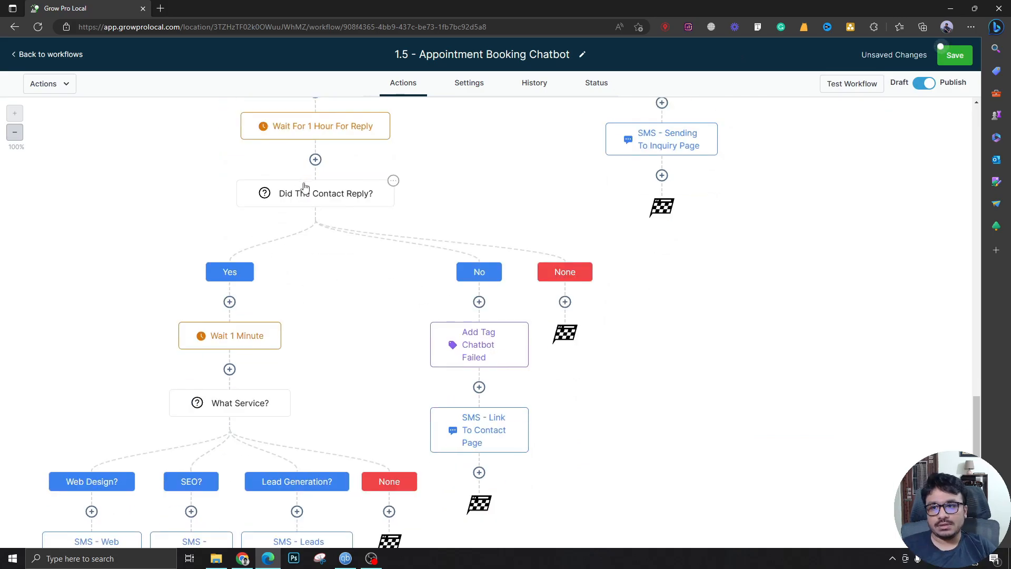
{"action": "left_click", "coordinate": [306, 200]}
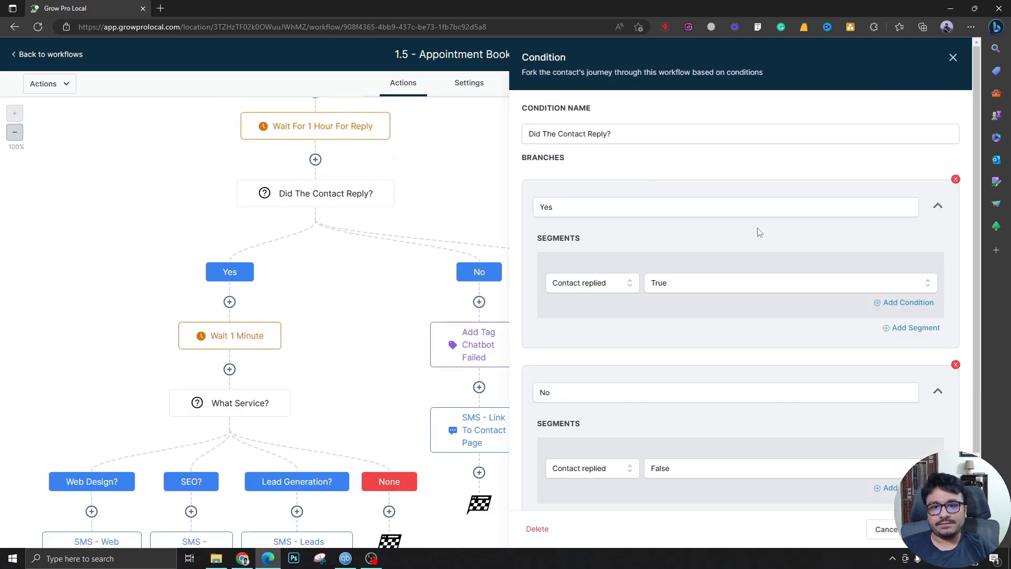
{"action": "left_click", "coordinate": [946, 57]}
Review the reply keywords of the Web Design?, SEO? and Lead Generation? branches in the What Service? condition
{"action": "scroll", "coordinate": [232, 289], "scroll_direction": "down", "scroll_amount": 3}
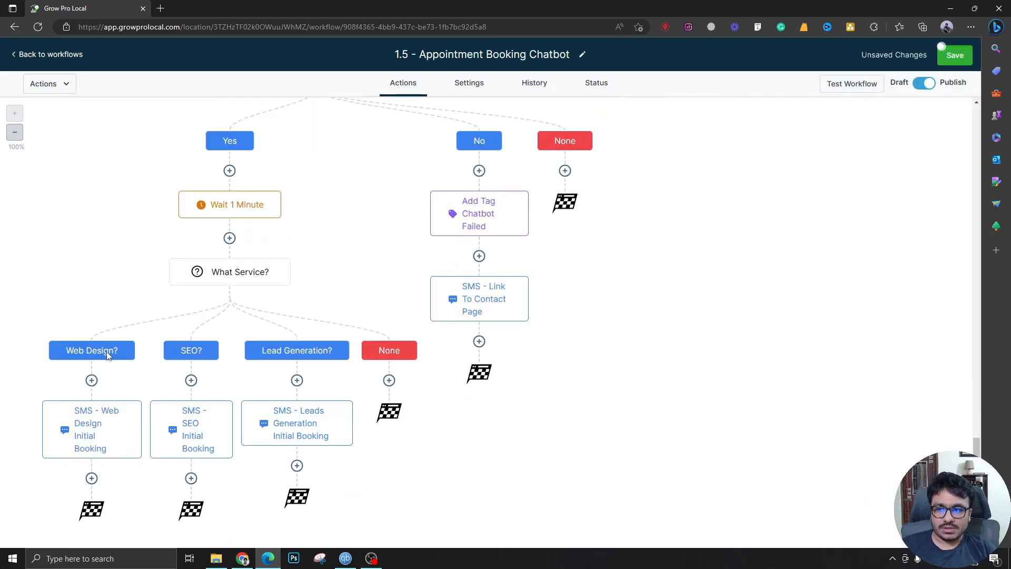
{"action": "left_click", "coordinate": [225, 273]}
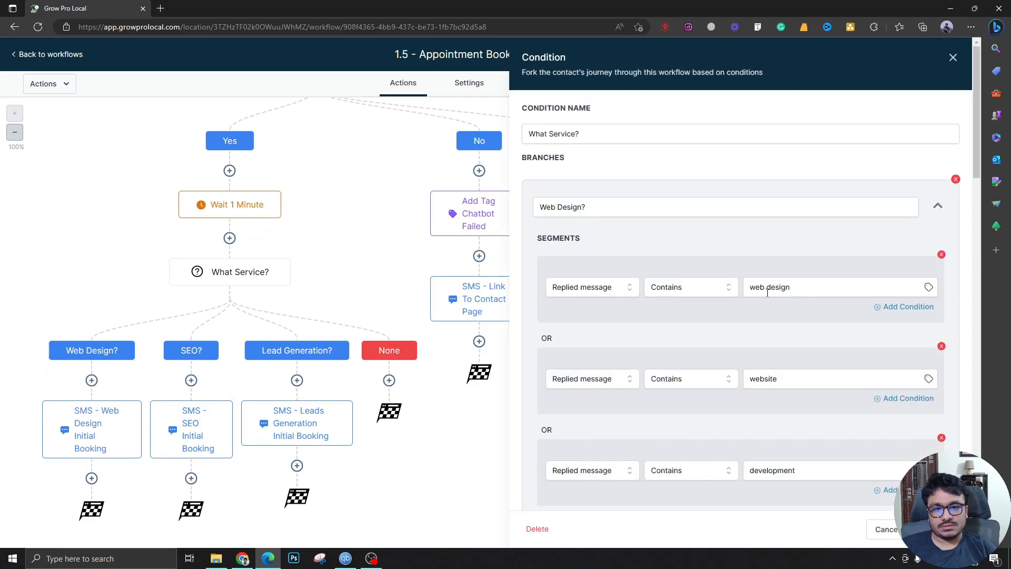
{"action": "scroll", "coordinate": [768, 292], "scroll_direction": "down", "scroll_amount": 3}
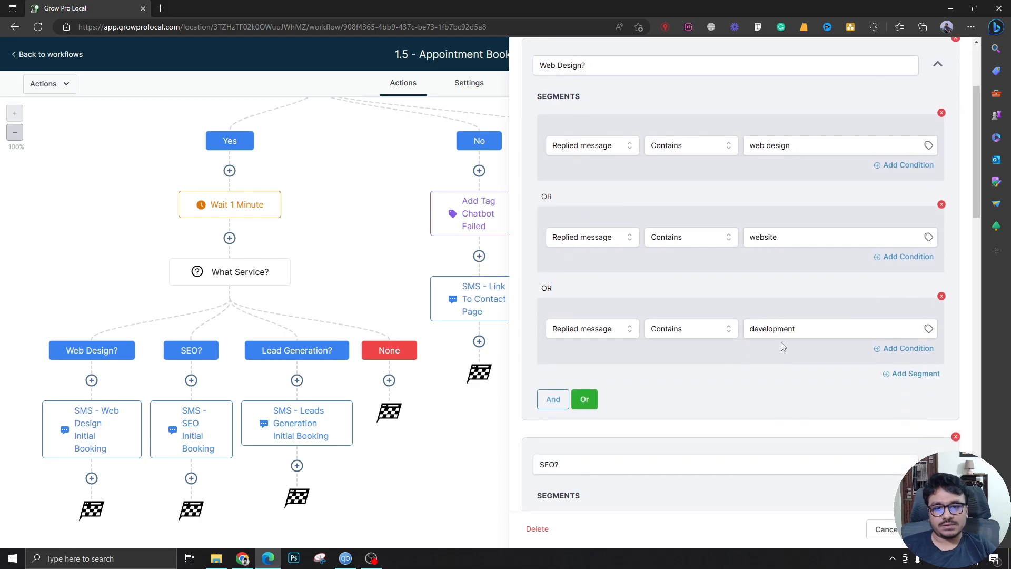
{"action": "scroll", "coordinate": [771, 343], "scroll_direction": "up", "scroll_amount": 2}
{"action": "scroll", "coordinate": [785, 332], "scroll_direction": "down", "scroll_amount": 6}
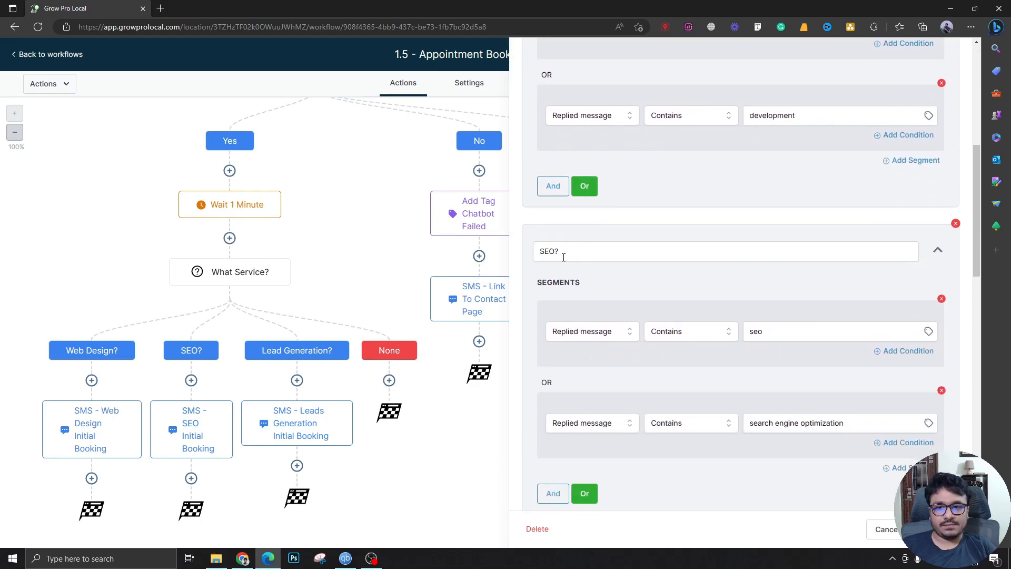
{"action": "scroll", "coordinate": [774, 335], "scroll_direction": "down", "scroll_amount": 1}
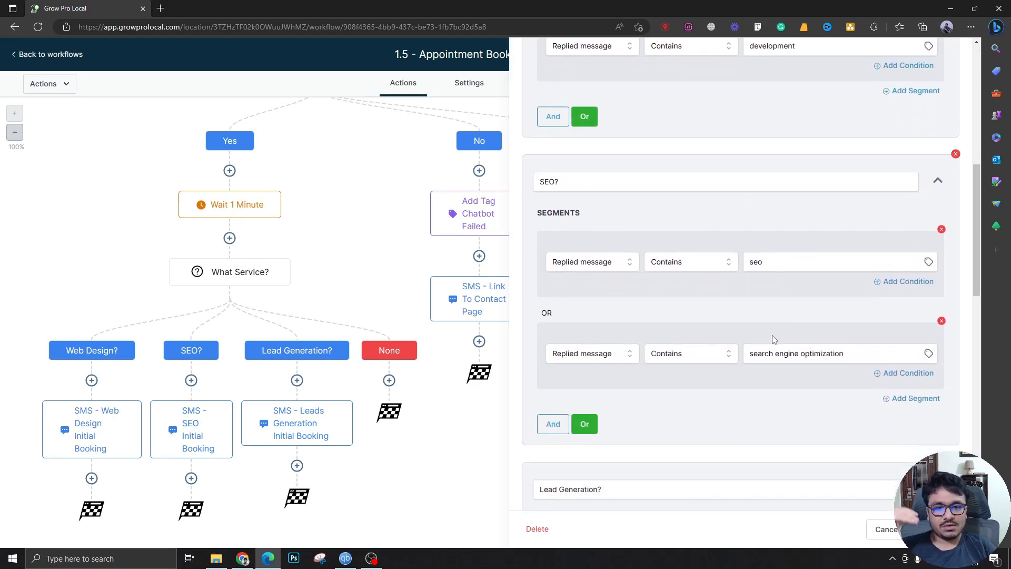
{"action": "scroll", "coordinate": [767, 317], "scroll_direction": "down", "scroll_amount": 2}
{"action": "scroll", "coordinate": [768, 316], "scroll_direction": "down", "scroll_amount": 1}
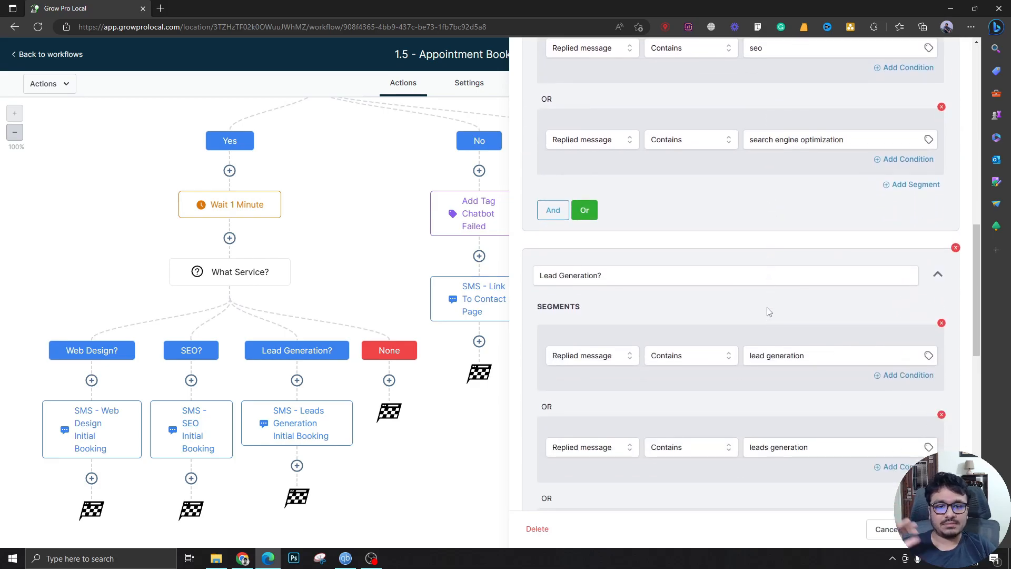
{"action": "scroll", "coordinate": [758, 310], "scroll_direction": "down", "scroll_amount": 1}
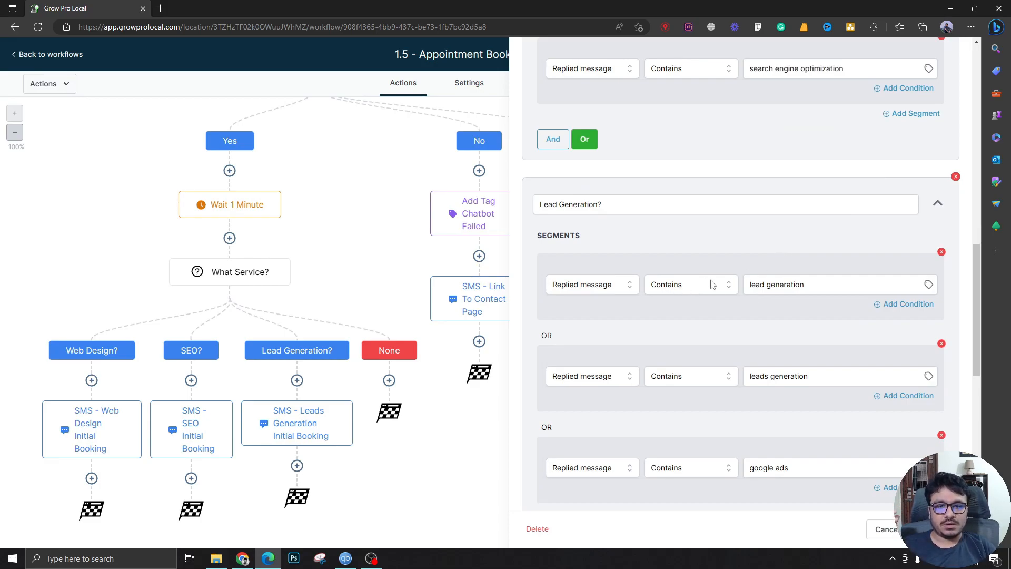
{"action": "scroll", "coordinate": [758, 268], "scroll_direction": "down", "scroll_amount": 1}
{"action": "scroll", "coordinate": [790, 264], "scroll_direction": "down", "scroll_amount": 4}
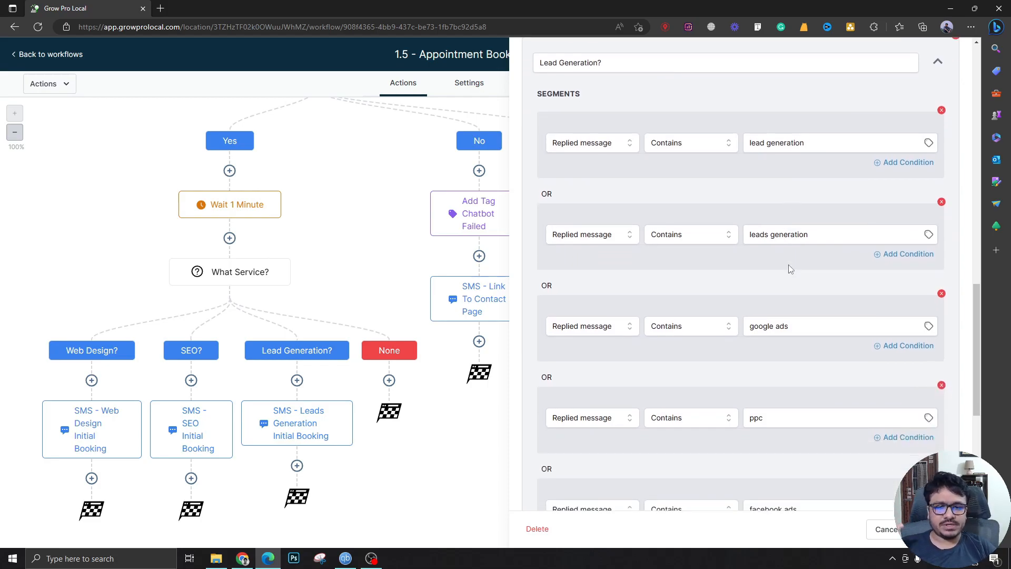
{"action": "scroll", "coordinate": [789, 265], "scroll_direction": "down", "scroll_amount": 2}
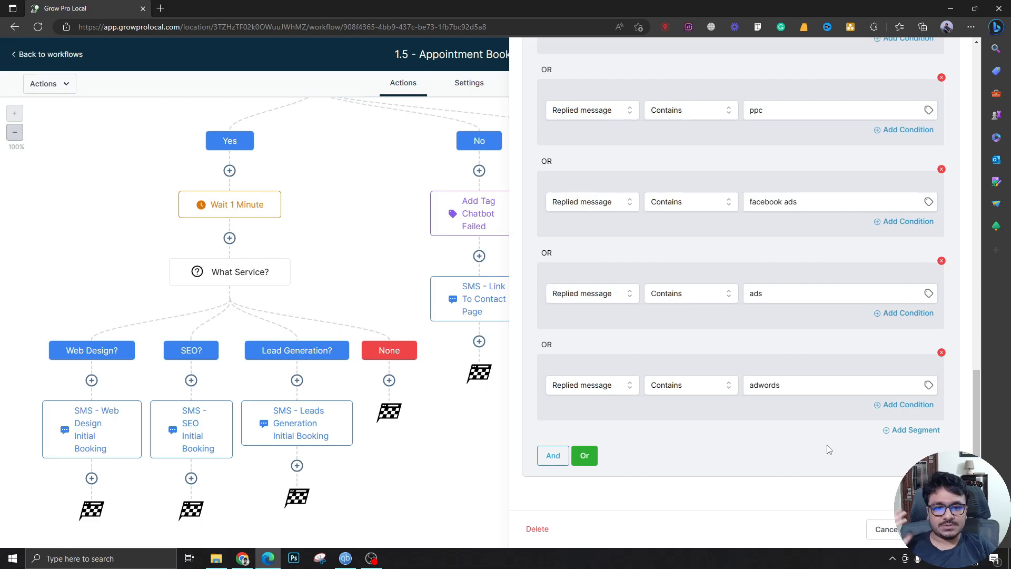
{"action": "scroll", "coordinate": [827, 438], "scroll_direction": "up", "scroll_amount": 15}
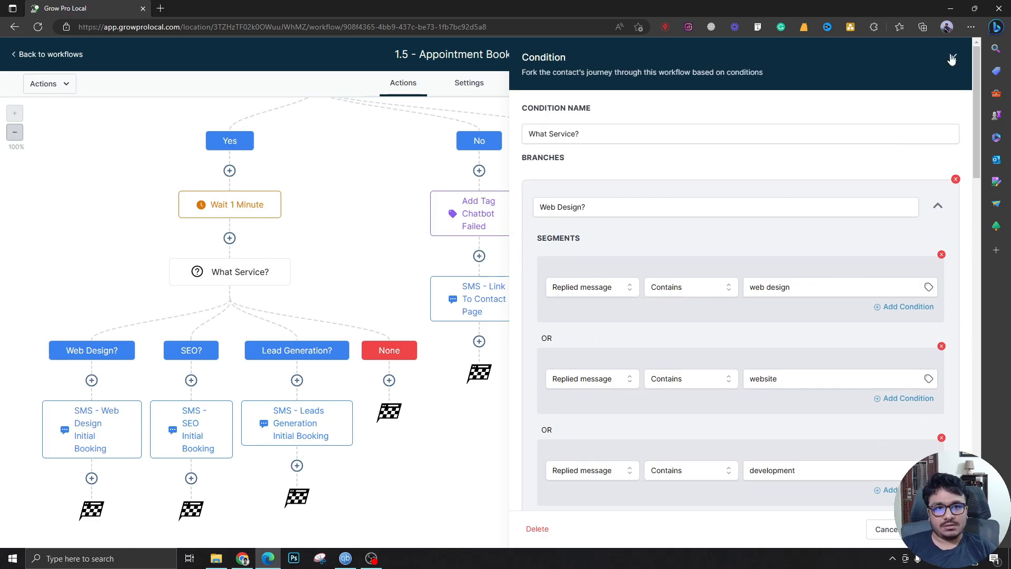
{"action": "left_click", "coordinate": [953, 58]}
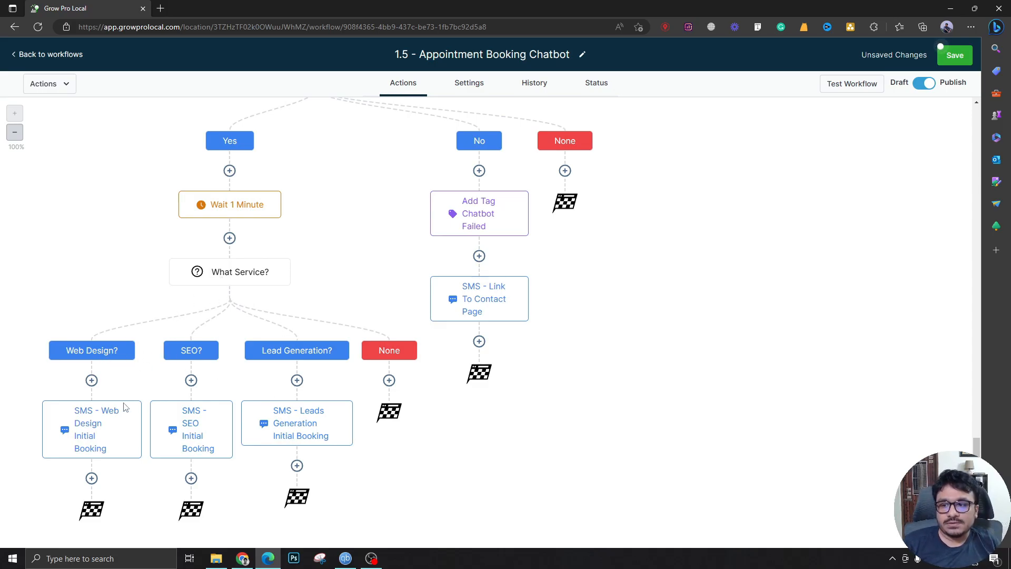
Read the initial booking messages of the Web Design, SEO and Leads Generation SMS actions
{"action": "left_click", "coordinate": [119, 439]}
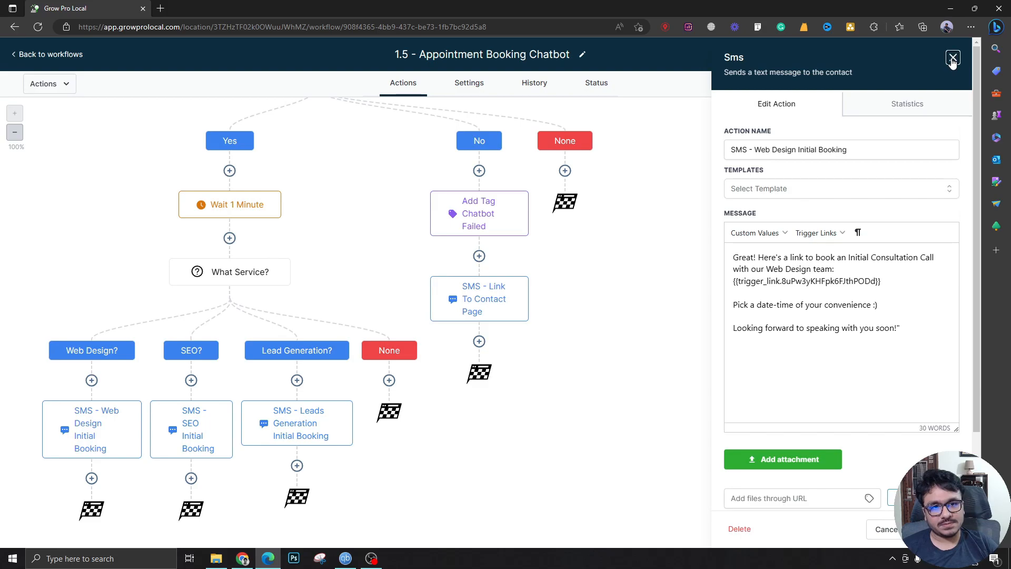
{"action": "left_click", "coordinate": [953, 57]}
{"action": "left_click", "coordinate": [232, 431]}
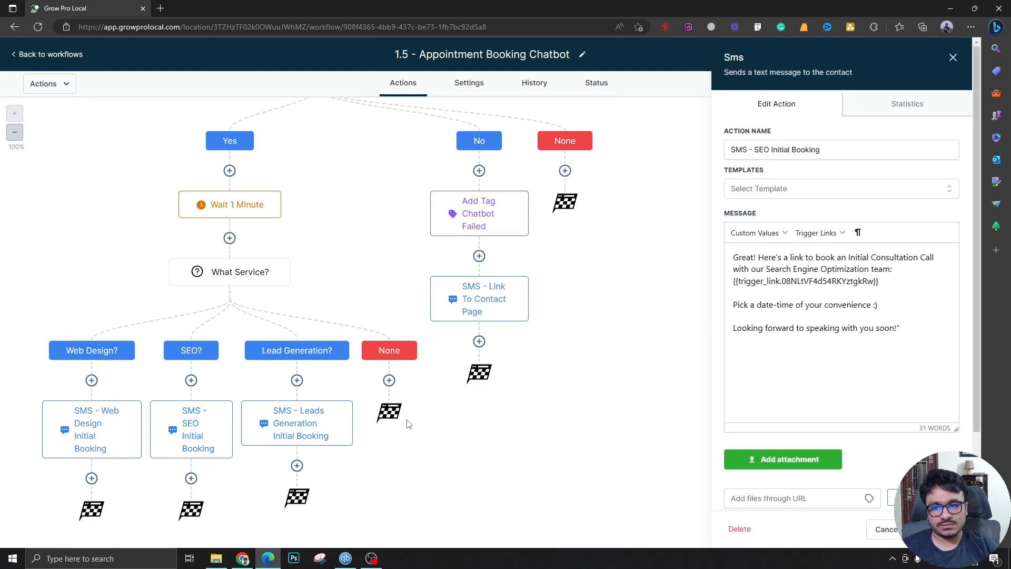
{"action": "left_click", "coordinate": [322, 416]}
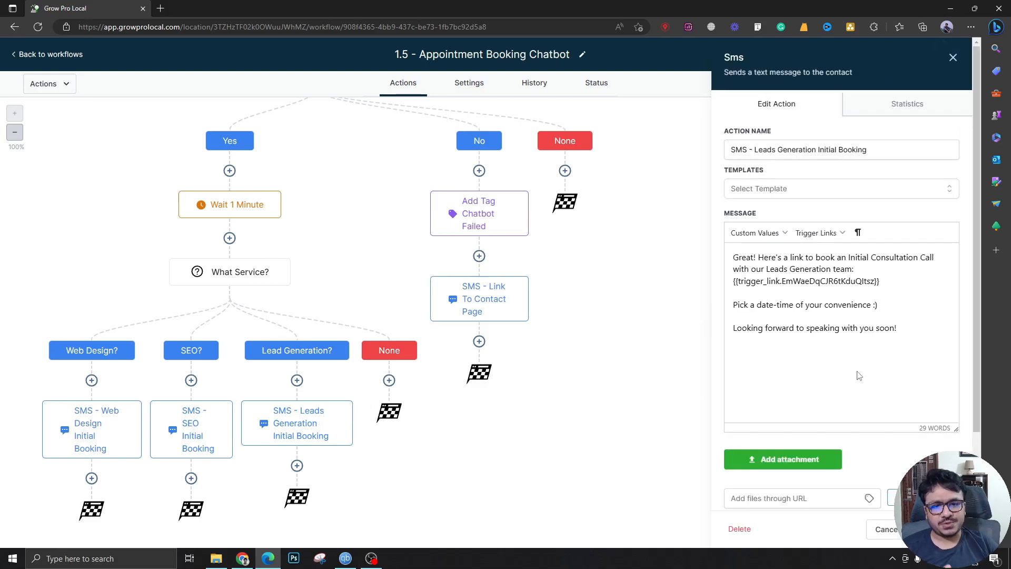
{"action": "left_click", "coordinate": [953, 57]}
Read the SMS - Link To Contact Page message in the No branch of the second contact reply condition
{"action": "scroll", "coordinate": [514, 177], "scroll_direction": "up", "scroll_amount": 2}
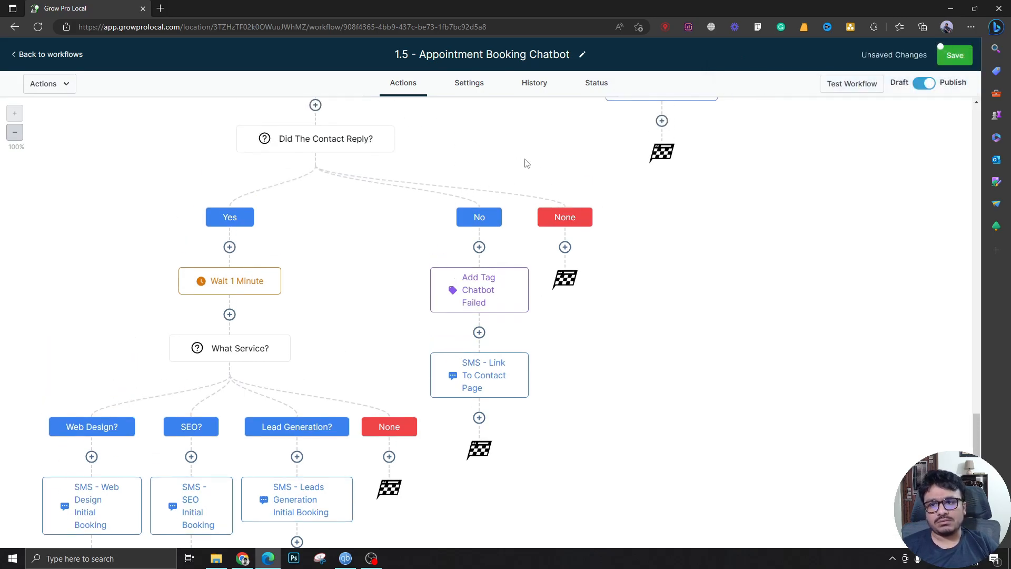
{"action": "scroll", "coordinate": [316, 174], "scroll_direction": "up", "scroll_amount": 4}
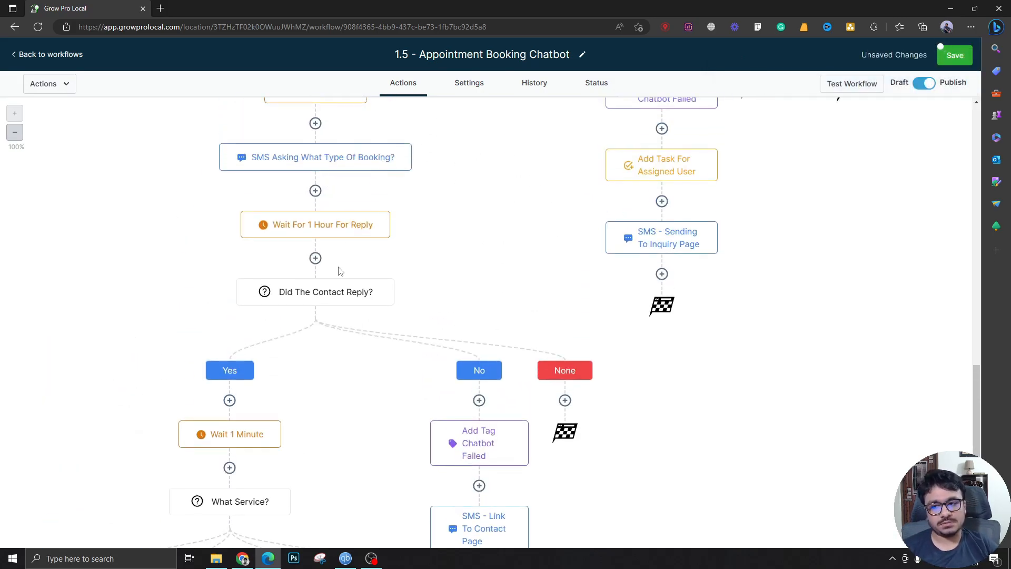
{"action": "scroll", "coordinate": [516, 372], "scroll_direction": "down", "scroll_amount": 4}
{"action": "scroll", "coordinate": [524, 300], "scroll_direction": "up", "scroll_amount": 4}
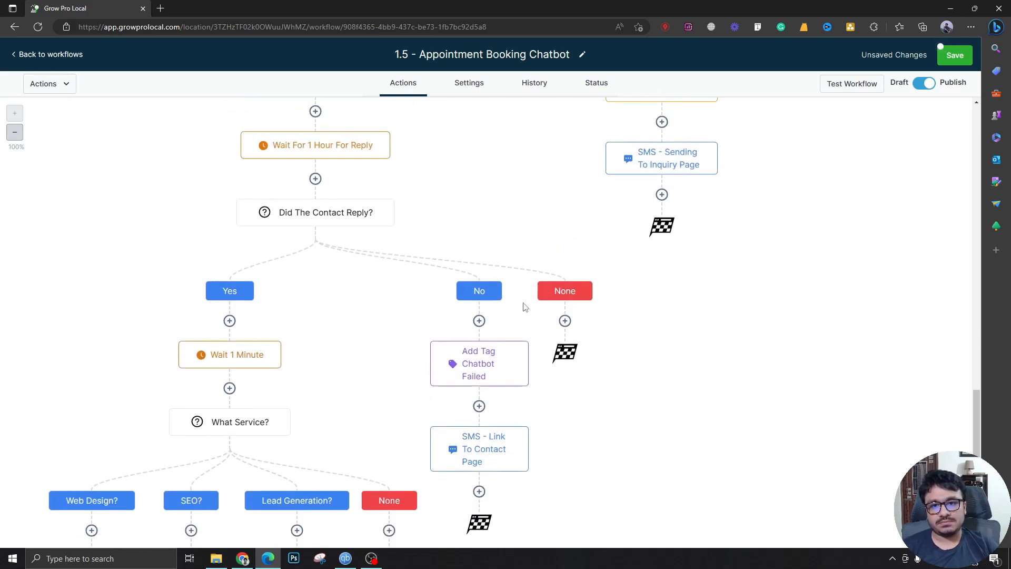
{"action": "scroll", "coordinate": [542, 285], "scroll_direction": "down", "scroll_amount": 2}
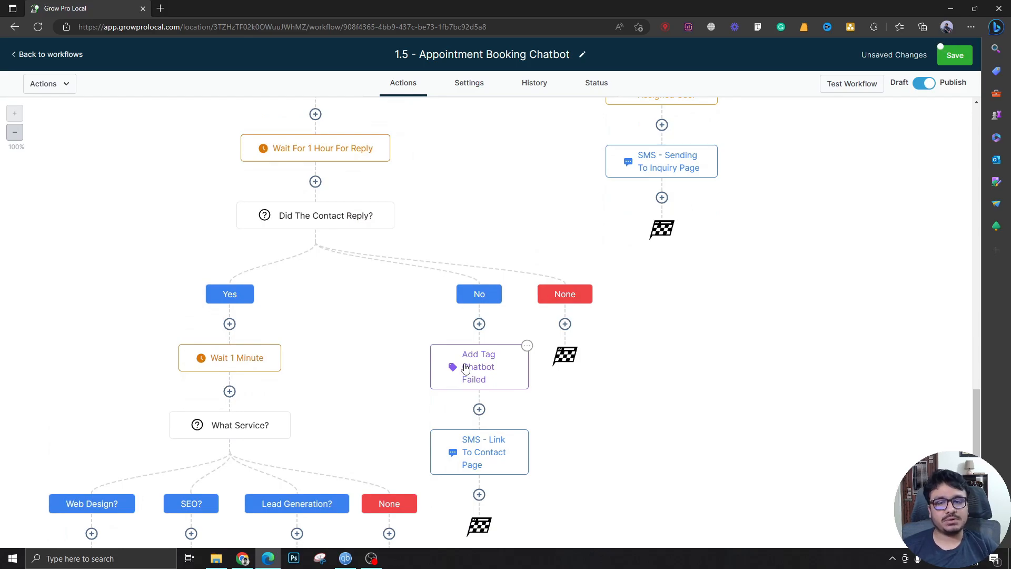
{"action": "scroll", "coordinate": [466, 364], "scroll_direction": "down", "scroll_amount": 2}
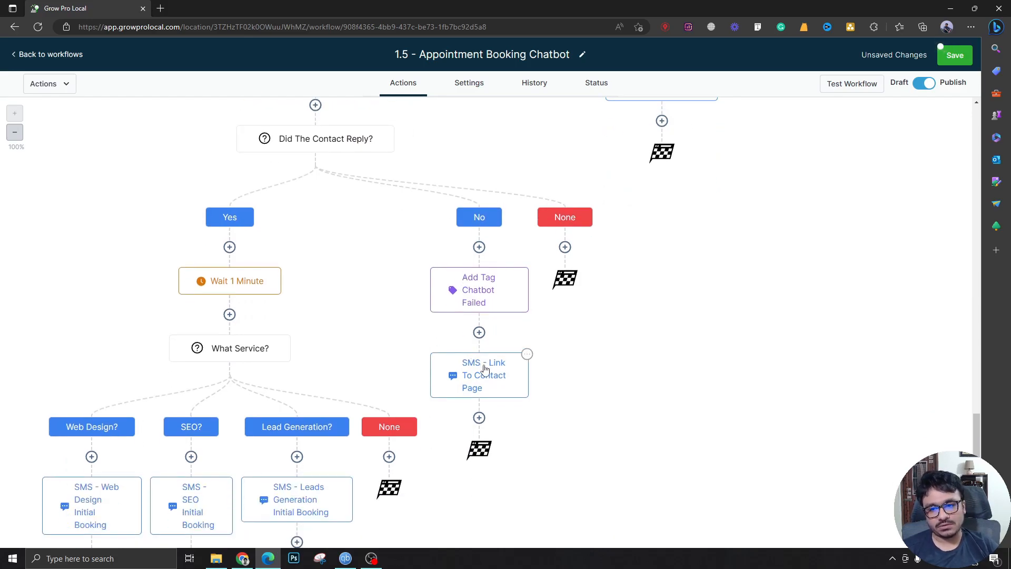
{"action": "left_click", "coordinate": [485, 369]}
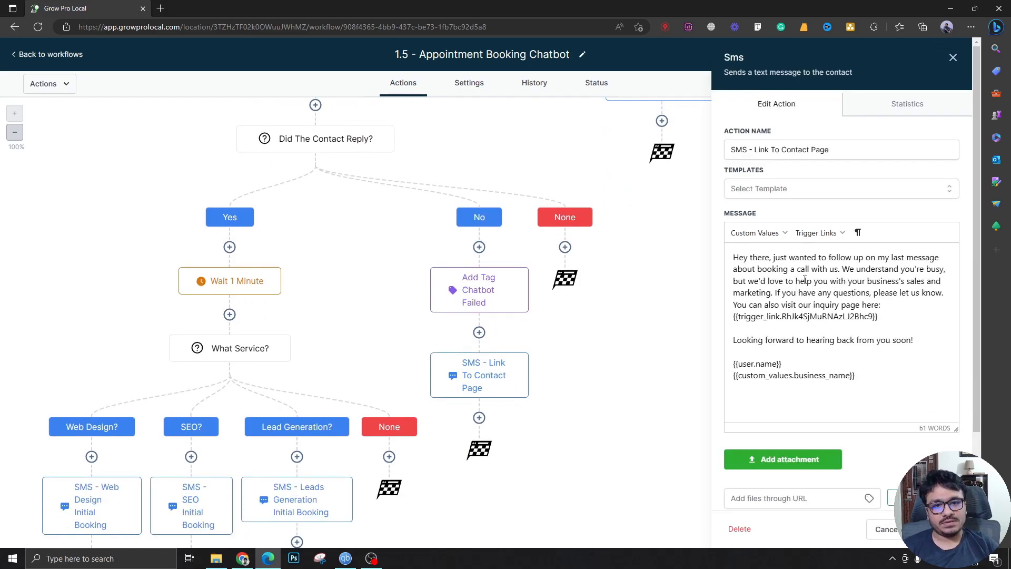
{"action": "left_click", "coordinate": [950, 60]}
Copy the Add Task For Assigned User action below Add Tag Chatbot Failed in the no-reply branch after the one-hour wait, and save the workflow
{"action": "scroll", "coordinate": [726, 237], "scroll_direction": "up", "scroll_amount": 4}
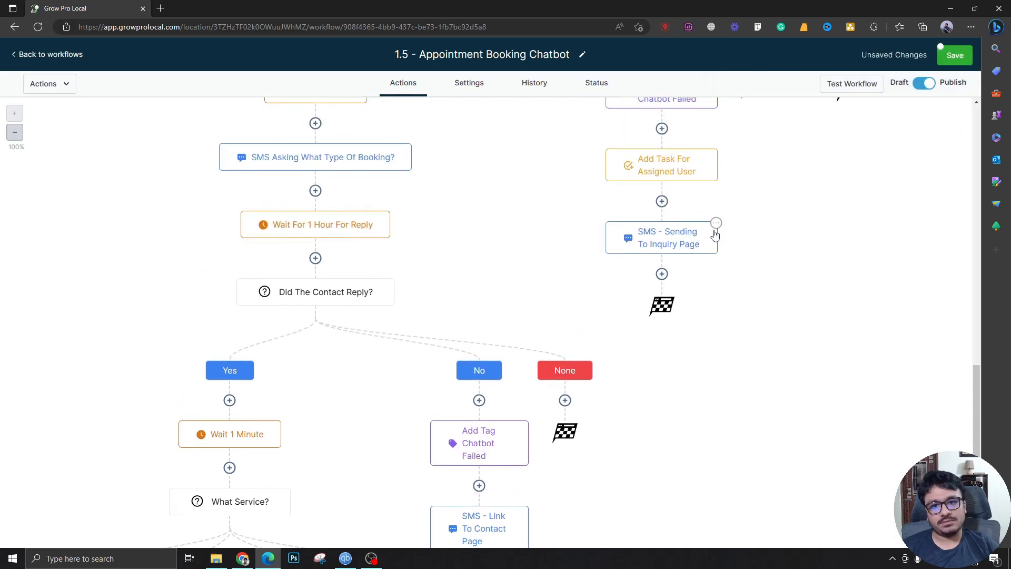
{"action": "left_click", "coordinate": [716, 150]}
{"action": "mouse_move", "coordinate": [738, 206]}
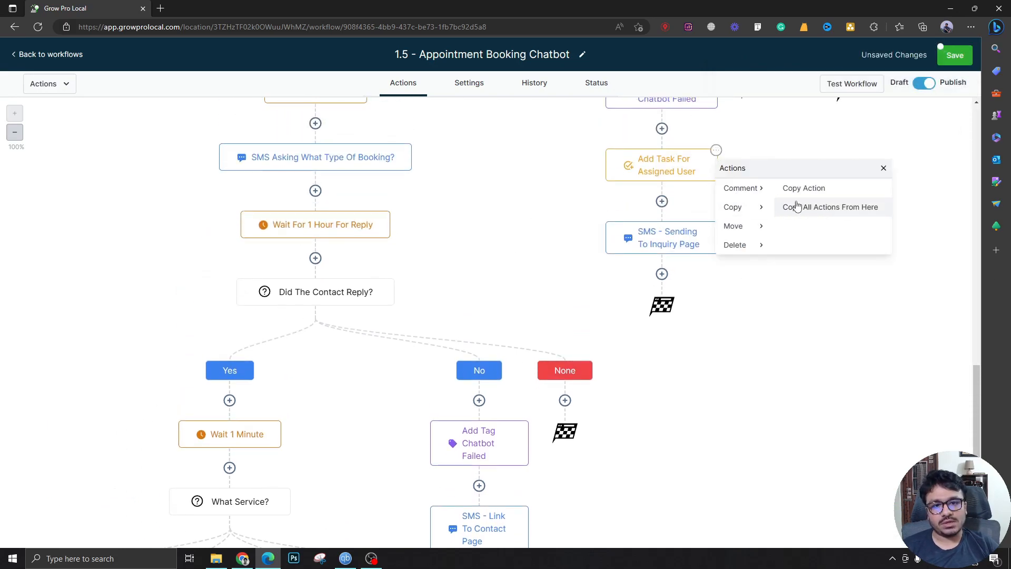
{"action": "left_click", "coordinate": [792, 205]}
{"action": "scroll", "coordinate": [516, 397], "scroll_direction": "down", "scroll_amount": 3}
{"action": "left_click", "coordinate": [479, 384]}
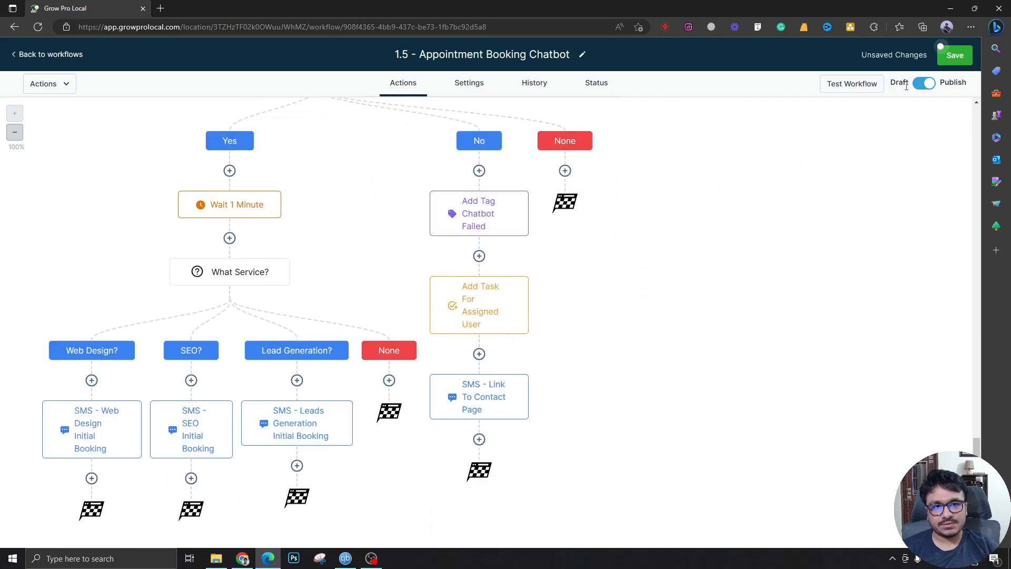
{"action": "left_click", "coordinate": [953, 55]}
Look over the whole workflow from the Chatbot Message Received trigger down to the service booking messages
{"action": "scroll", "coordinate": [627, 200], "scroll_direction": "up", "scroll_amount": 15}
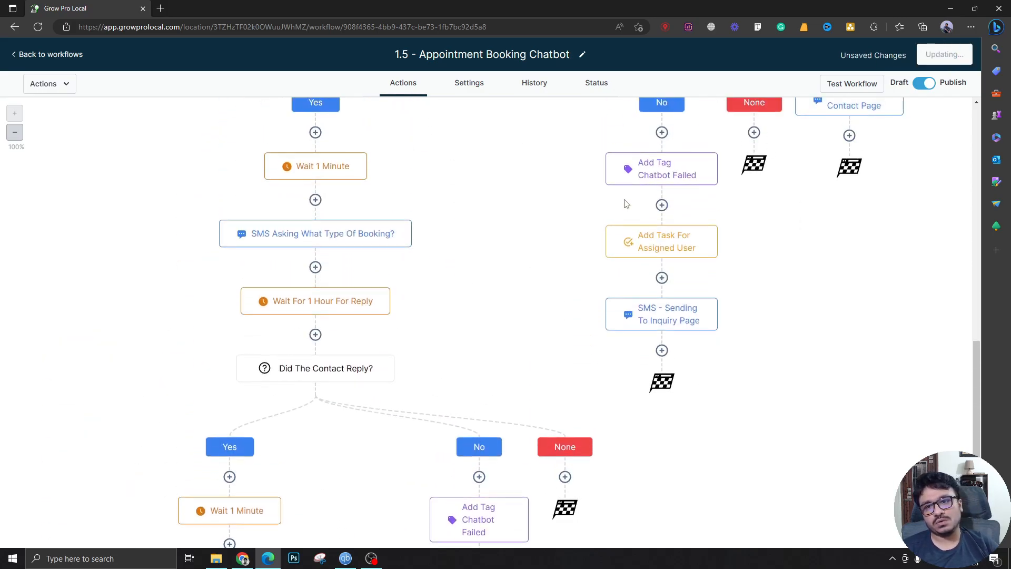
{"action": "scroll", "coordinate": [627, 200], "scroll_direction": "up", "scroll_amount": 4}
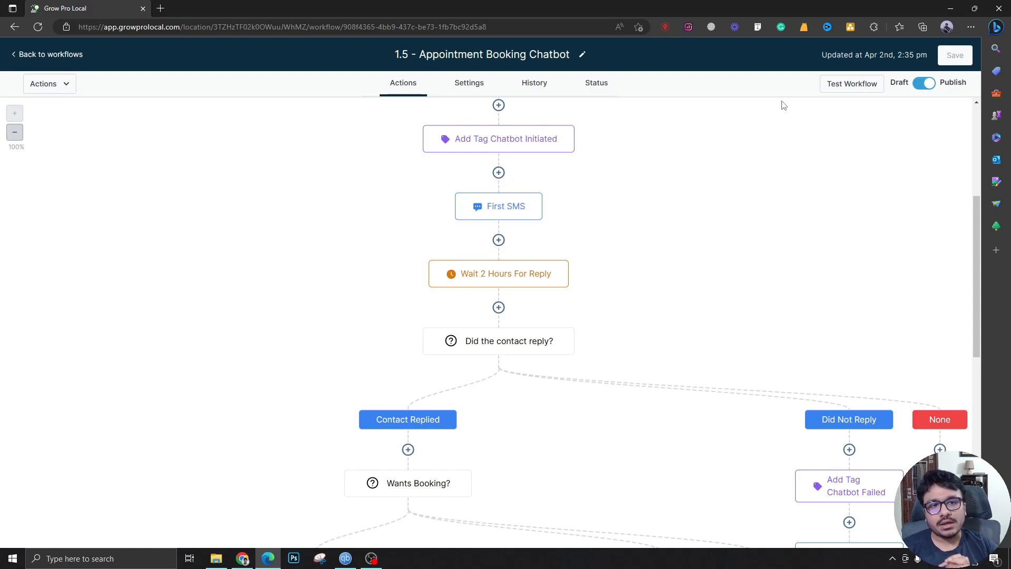
{"action": "scroll", "coordinate": [706, 217], "scroll_direction": "up", "scroll_amount": 5}
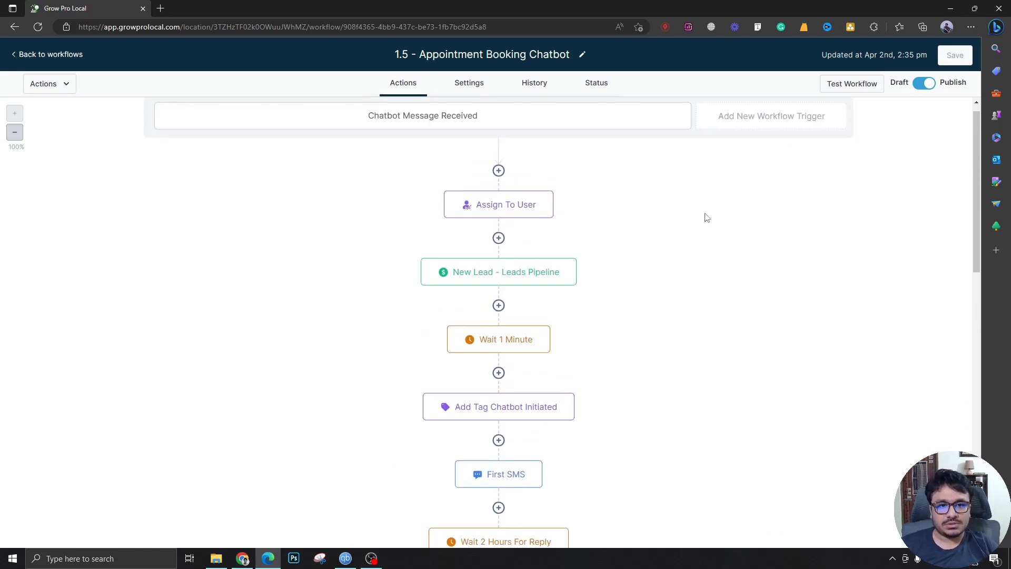
{"action": "scroll", "coordinate": [737, 173], "scroll_direction": "down", "scroll_amount": 9}
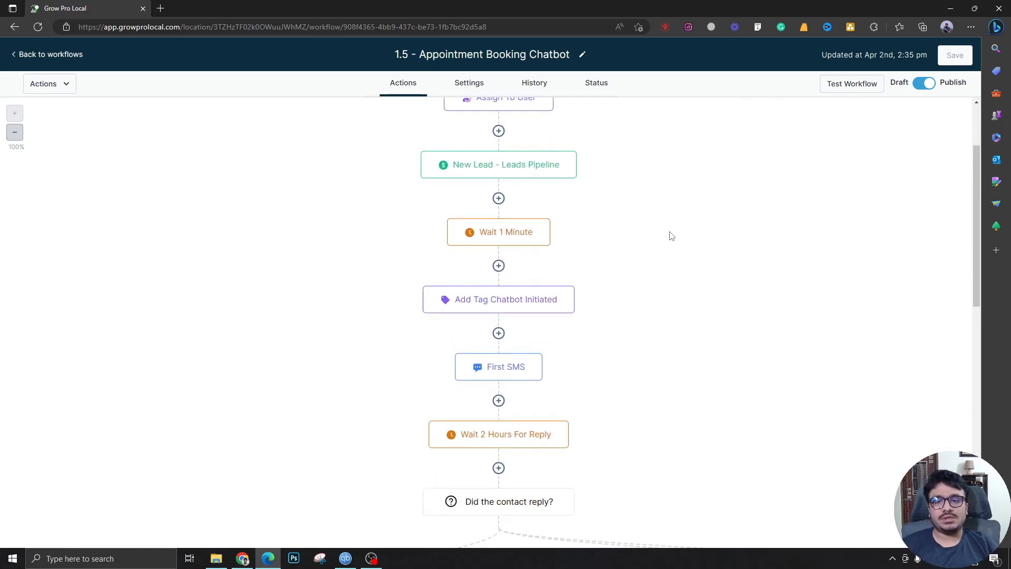
{"action": "scroll", "coordinate": [655, 220], "scroll_direction": "down", "scroll_amount": 10}
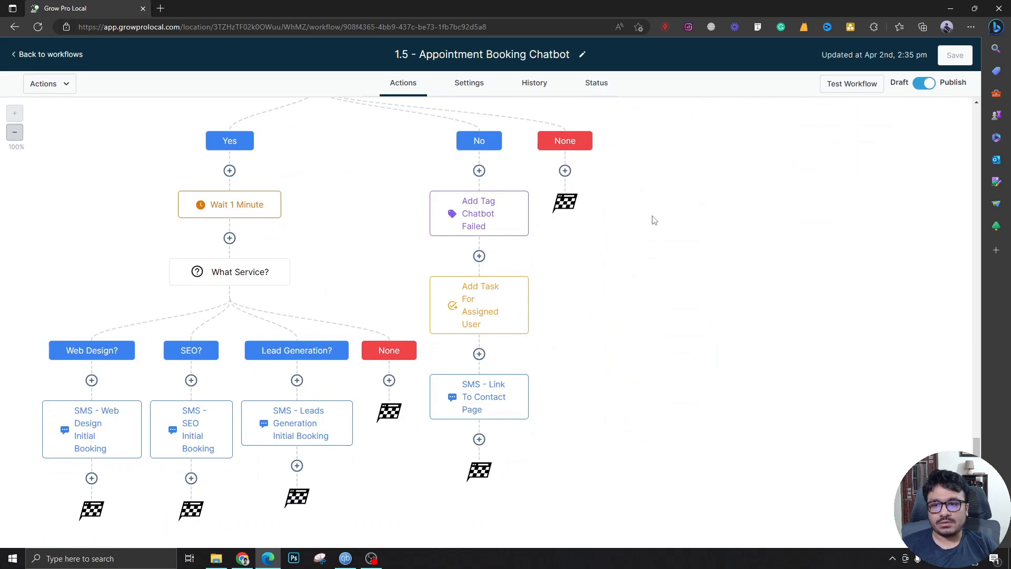
{"action": "scroll", "coordinate": [655, 220], "scroll_direction": "up", "scroll_amount": 15}
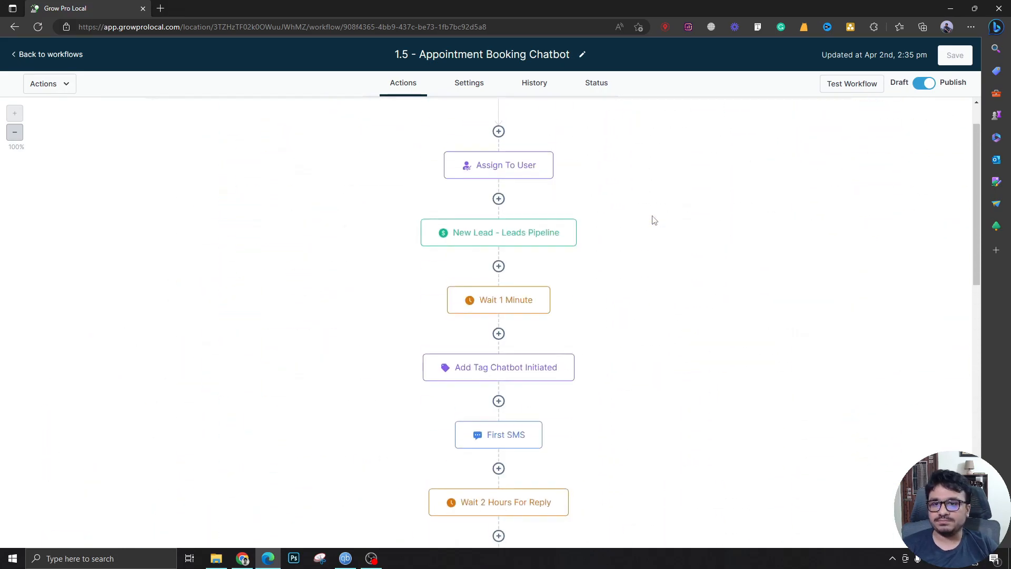
{"action": "scroll", "coordinate": [655, 221], "scroll_direction": "up", "scroll_amount": 2}
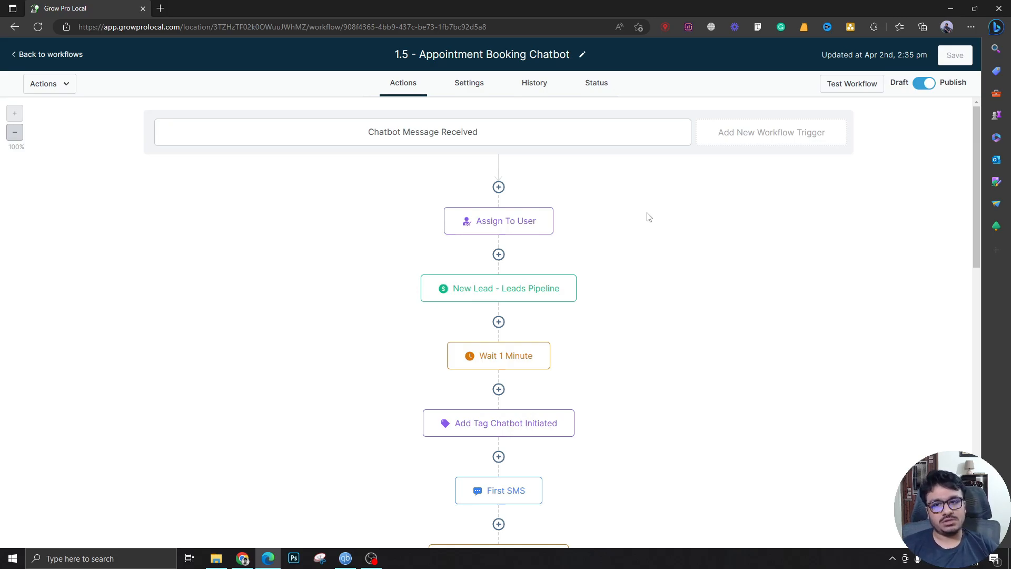
{"action": "scroll", "coordinate": [510, 215], "scroll_direction": "down", "scroll_amount": 10}
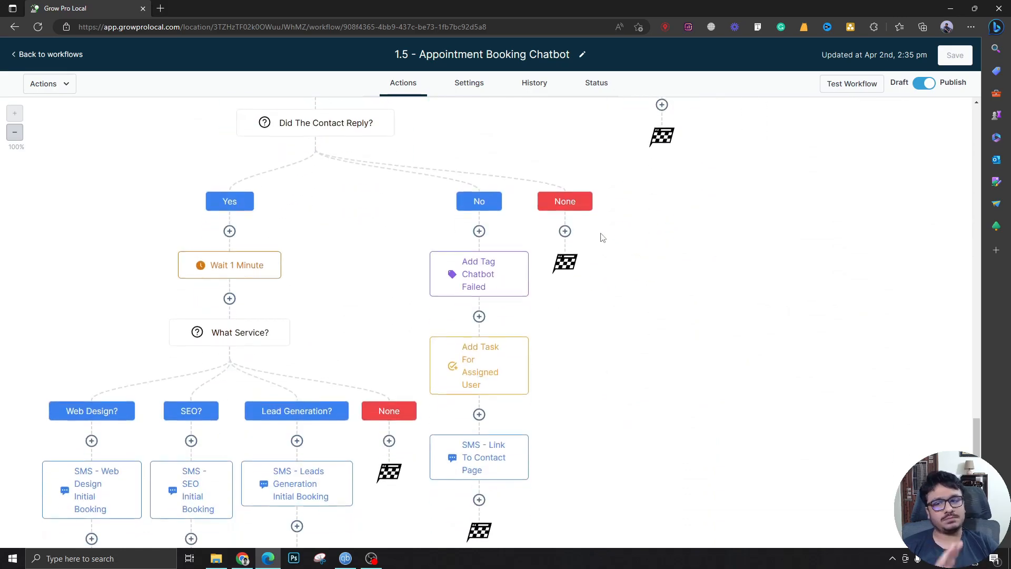
{"action": "scroll", "coordinate": [597, 232], "scroll_direction": "up", "scroll_amount": 10}
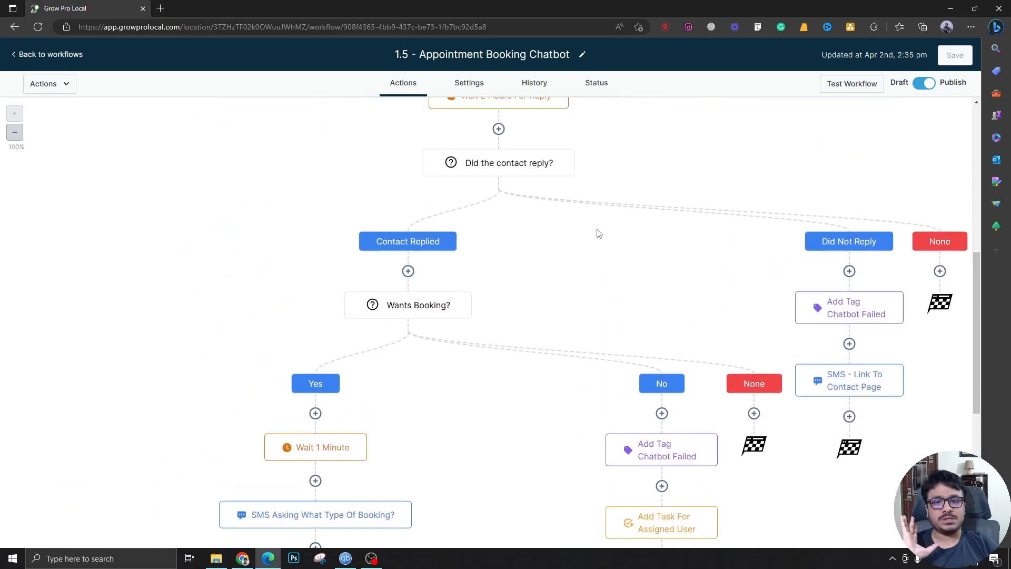
{"action": "scroll", "coordinate": [601, 226], "scroll_direction": "up", "scroll_amount": 1}
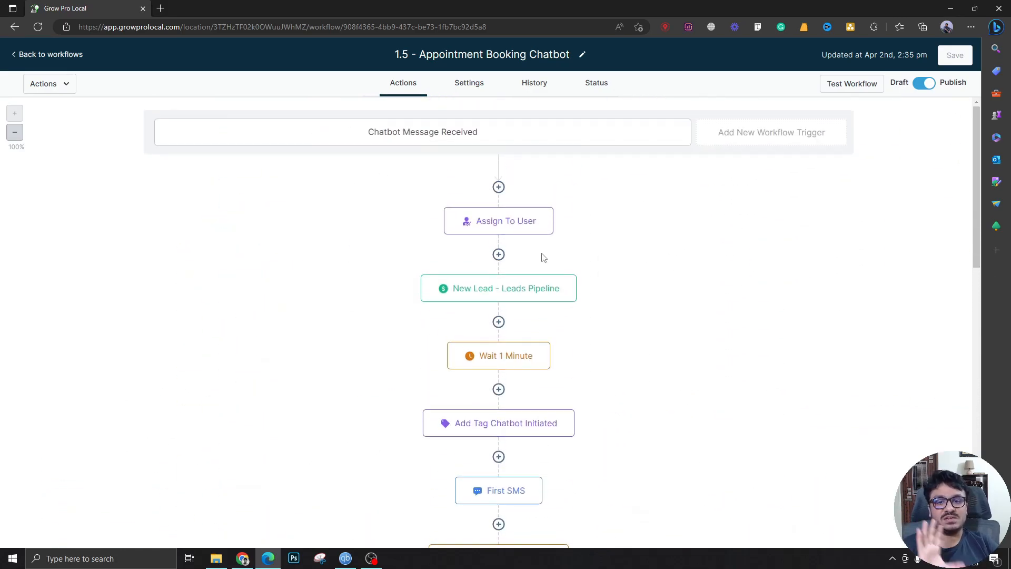